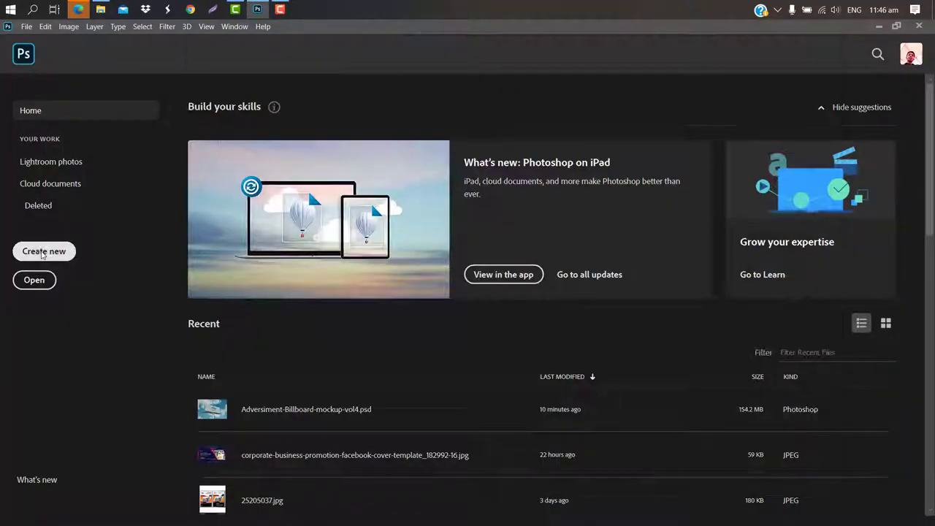
- Start a new 3797 × 1500 px, 300 ppi document named Billboard Banner Design
{"action": "left_click", "coordinate": [42, 253]}
{"action": "type", "text": "Billboard Banner Design"}
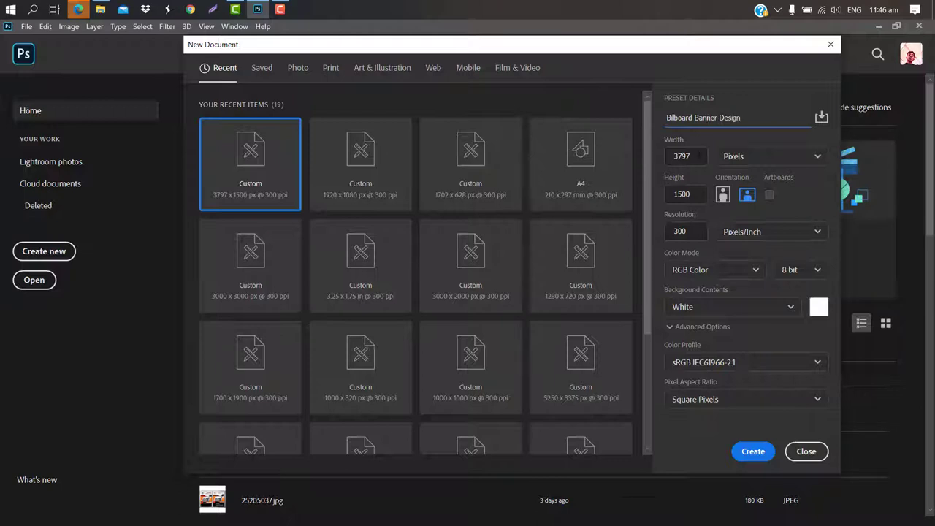
- Create the banner document and cover the whole canvas with a tan rectangle
{"action": "left_click", "coordinate": [690, 194]}
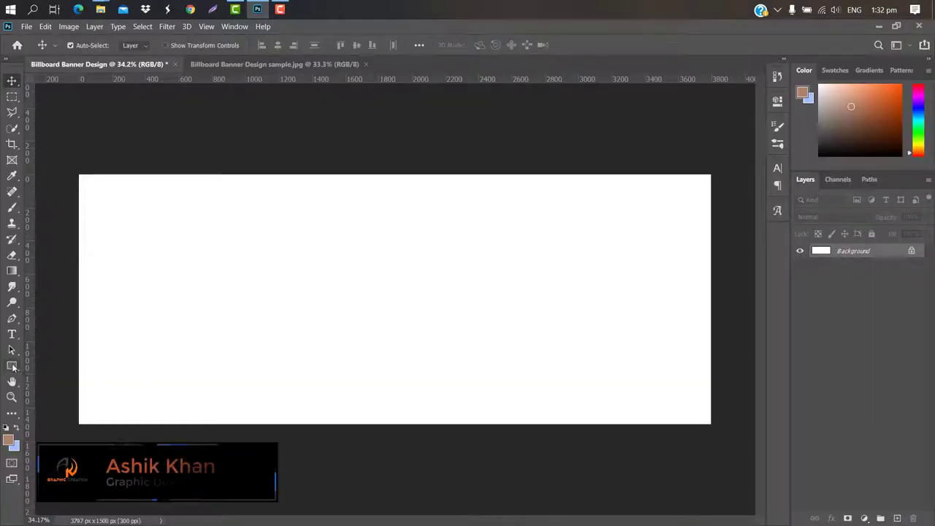
{"action": "right_click", "coordinate": [11, 365]}
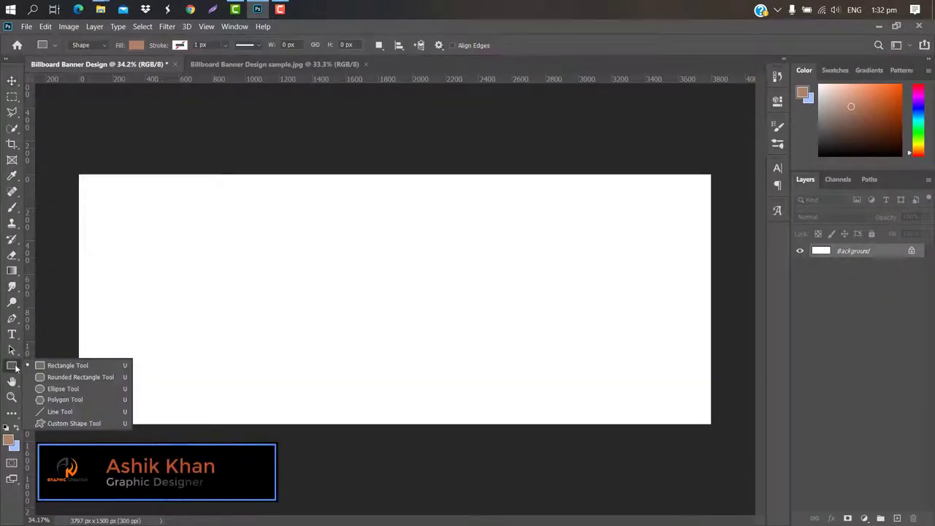
{"action": "left_click", "coordinate": [55, 367]}
{"action": "left_click_drag", "start_coordinate": [56, 146], "coordinate": [726, 446]}
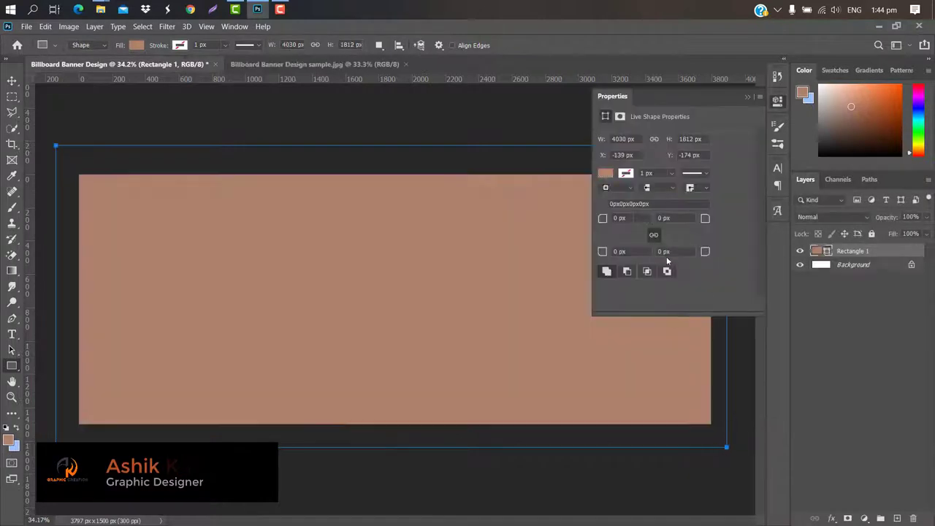
{"action": "left_click", "coordinate": [749, 97]}
- Add a Gradient Overlay to the rectangle with its left and 52% stops set to dark purple #230f34
{"action": "double_click", "coordinate": [884, 251]}
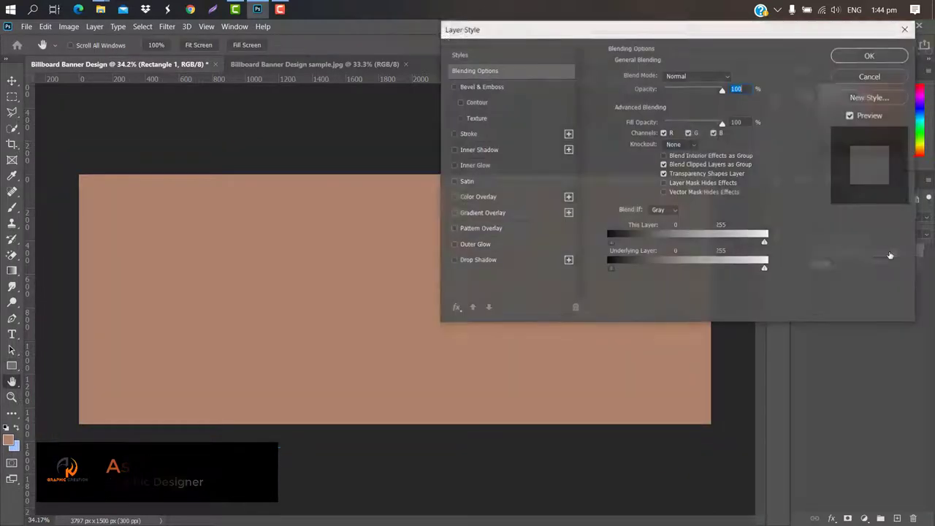
{"action": "left_click", "coordinate": [520, 213]}
{"action": "left_click", "coordinate": [683, 103]}
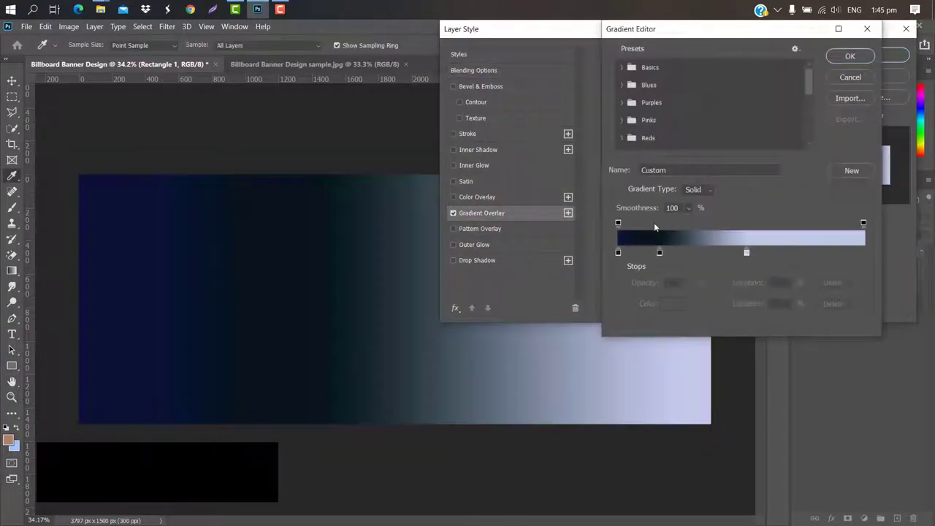
{"action": "double_click", "coordinate": [618, 251]}
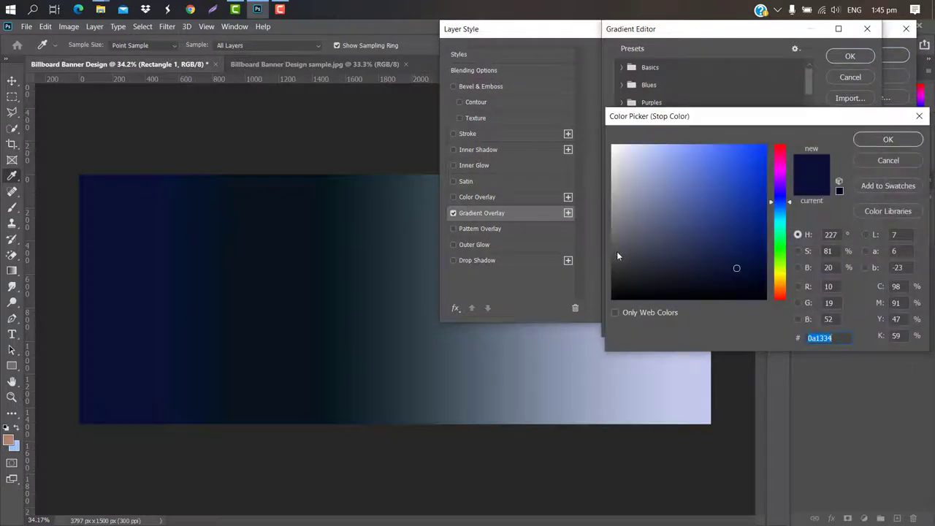
{"action": "type", "text": "230f34"}
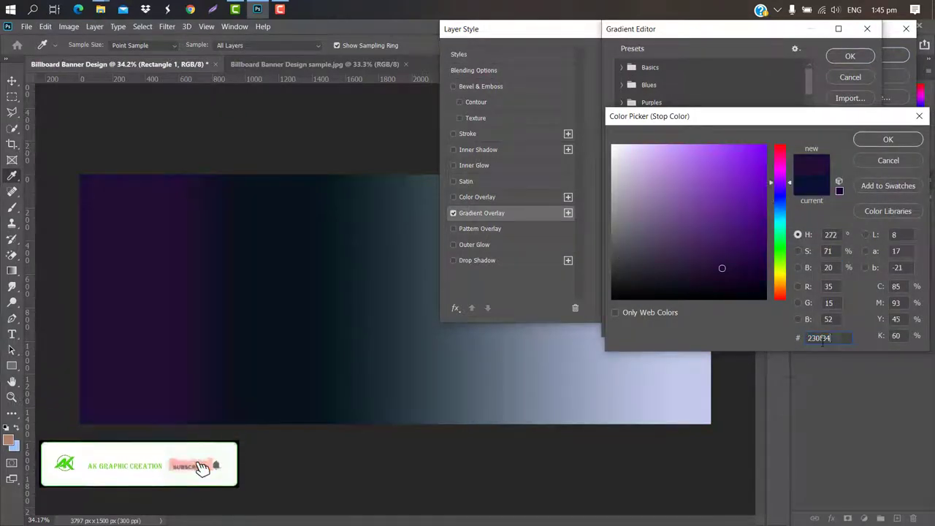
{"action": "left_click", "coordinate": [888, 141]}
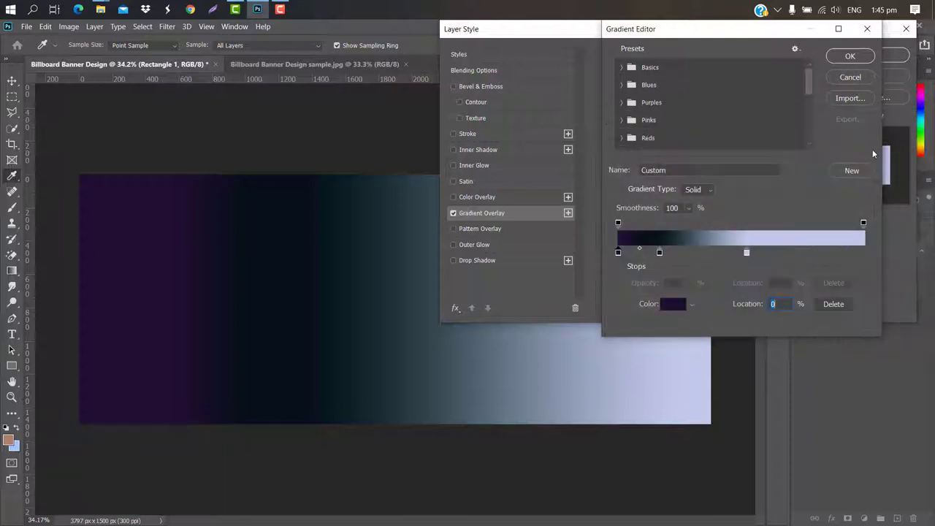
{"action": "double_click", "coordinate": [747, 252]}
{"action": "type", "text": "230f34"}
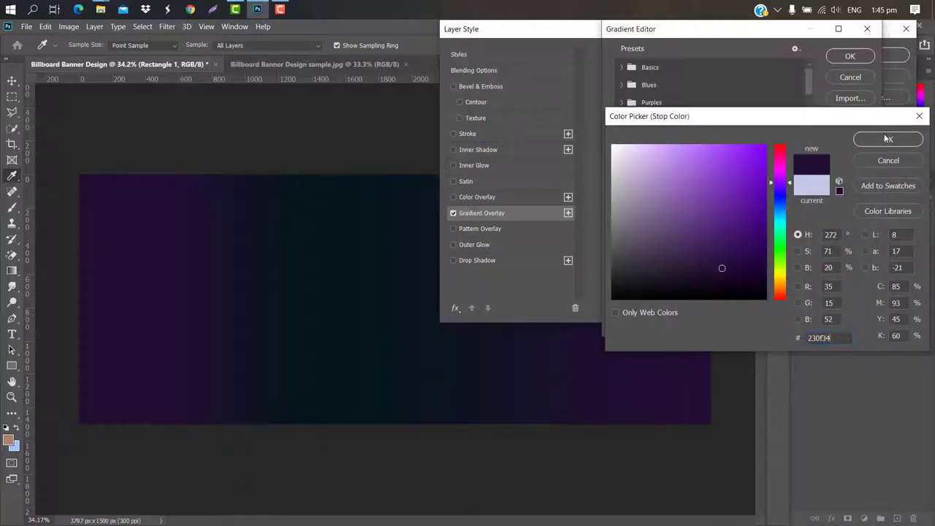
{"action": "left_click", "coordinate": [889, 139]}
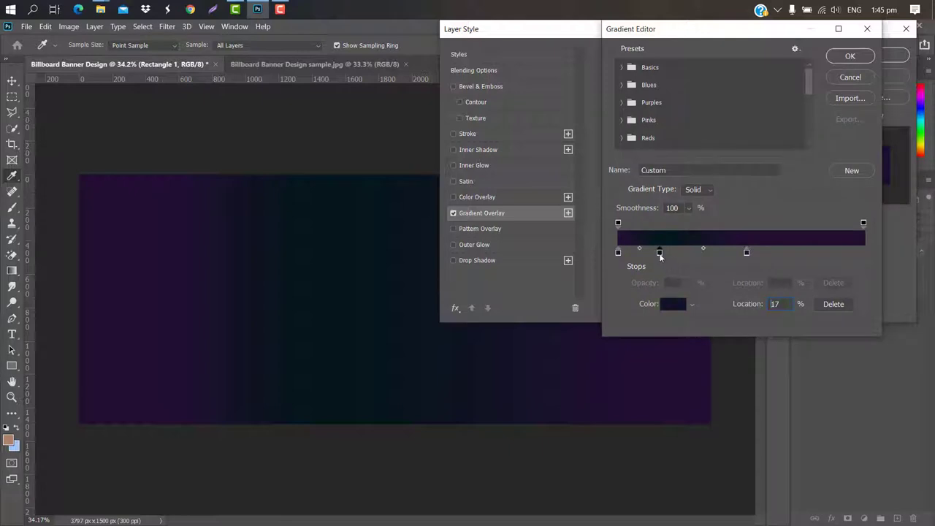
- Make the 17% gradient stop bright cyan and apply the gradient overlay
{"action": "double_click", "coordinate": [660, 253]}
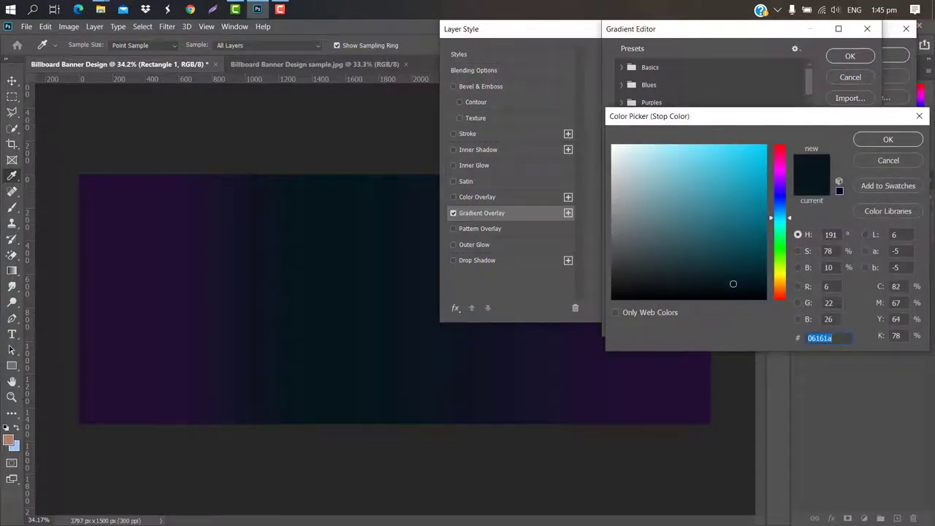
{"action": "left_click_drag", "start_coordinate": [715, 190], "coordinate": [701, 153]}
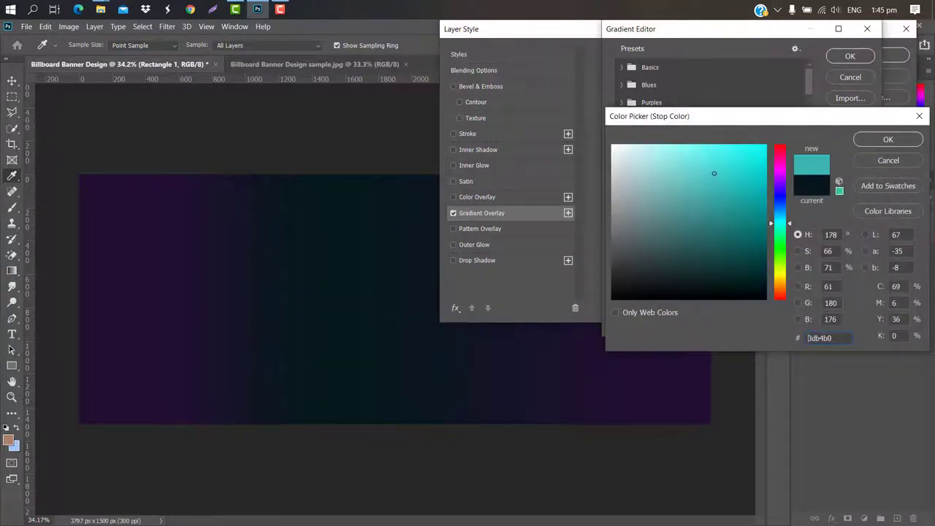
{"action": "left_click", "coordinate": [887, 140]}
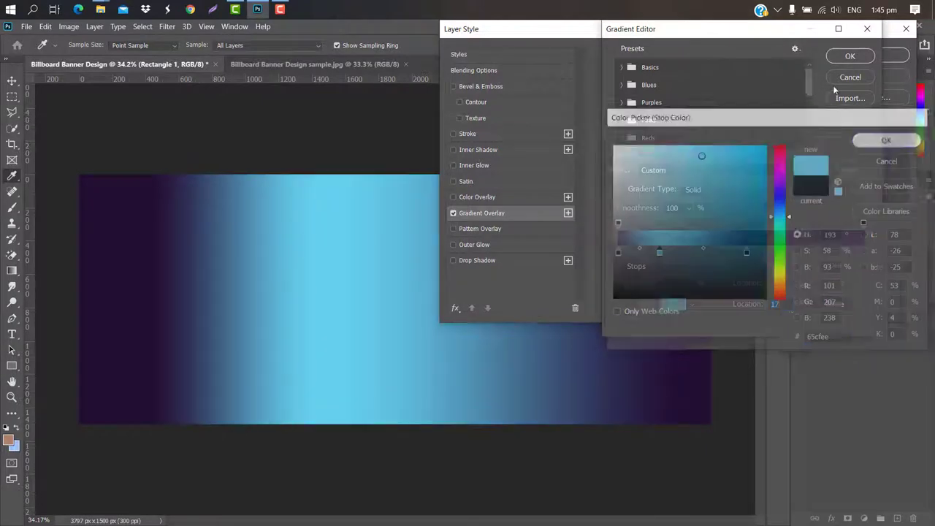
{"action": "left_click", "coordinate": [850, 56]}
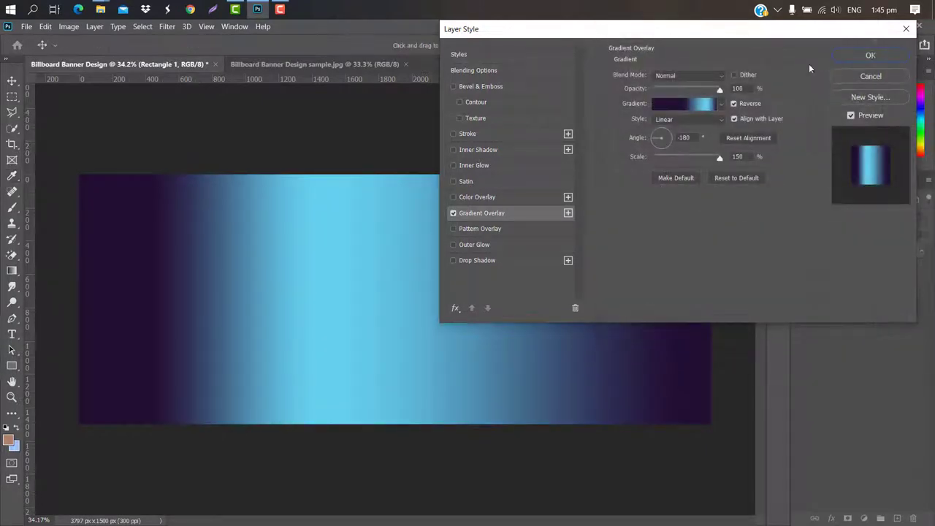
{"action": "left_click", "coordinate": [870, 55]}
- Place the FAVPNG woman-drinking-water image from the BillBord folder onto the banner
{"action": "left_click", "coordinate": [12, 81]}
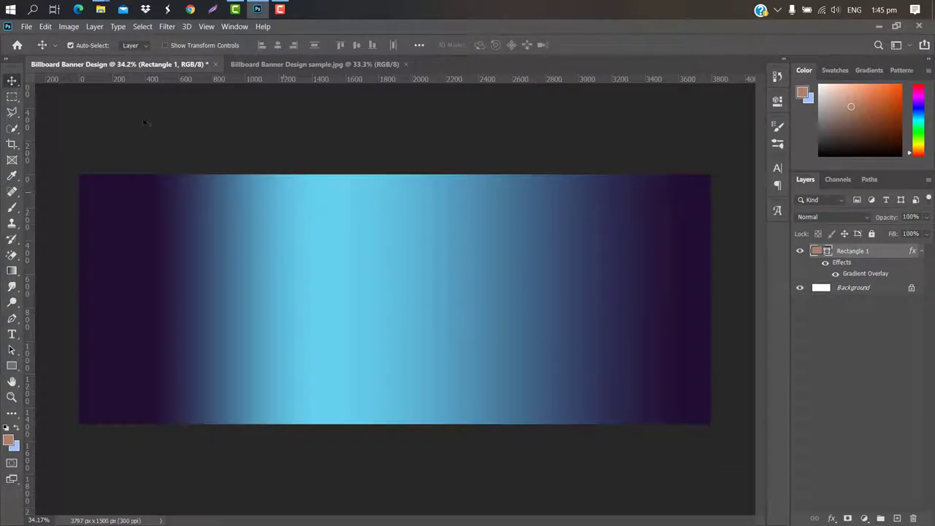
{"action": "left_click", "coordinate": [105, 10]}
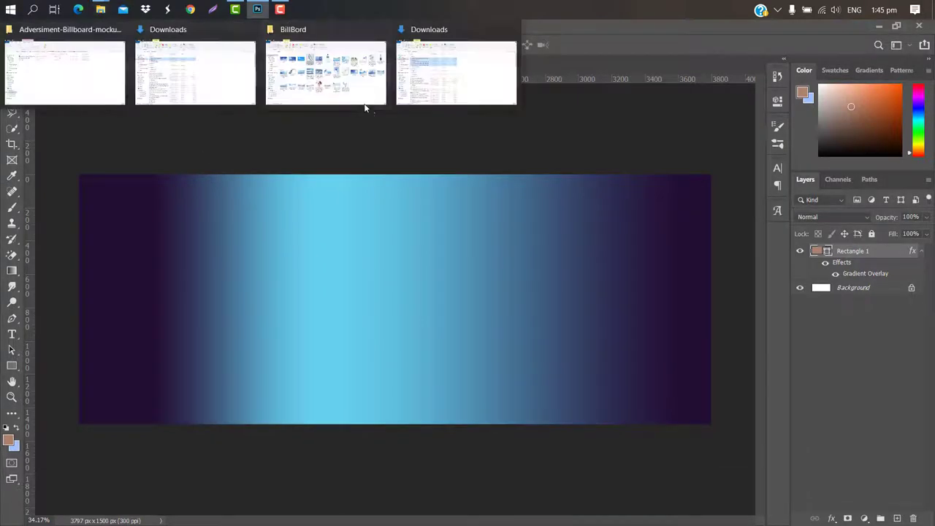
{"action": "left_click", "coordinate": [322, 80]}
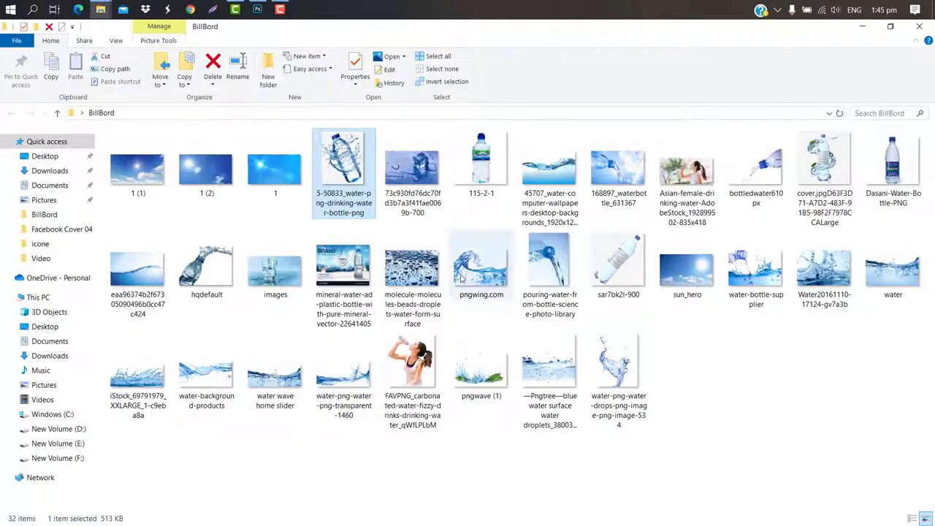
{"action": "left_click", "coordinate": [403, 351]}
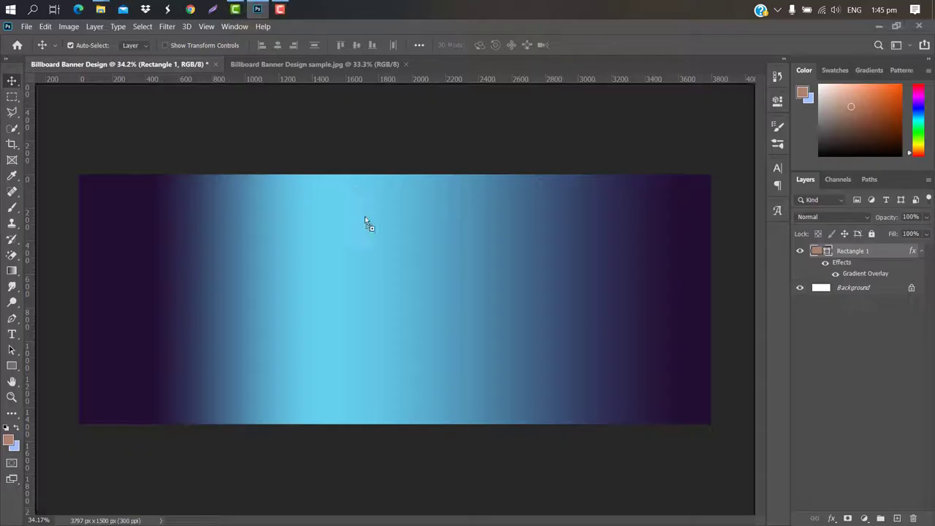
{"action": "left_click_drag", "start_coordinate": [358, 214], "coordinate": [314, 279]}
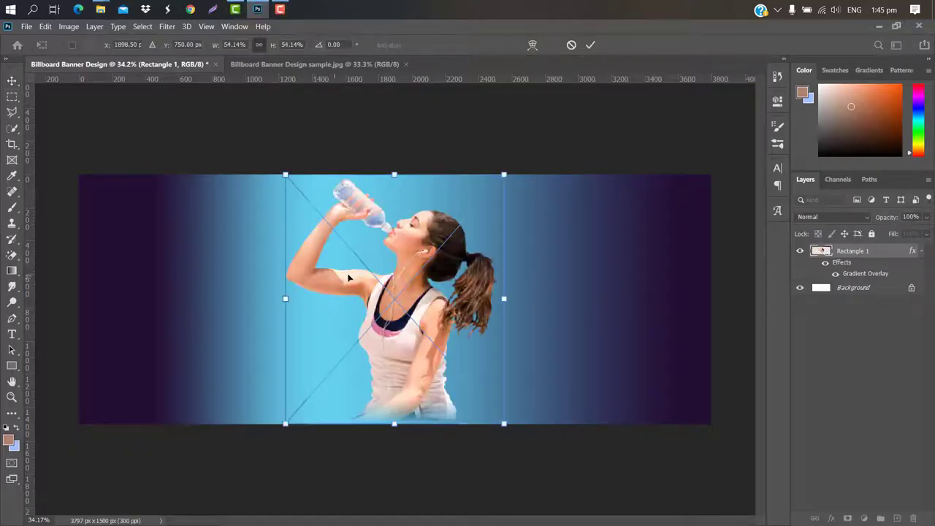
- Flip the woman image horizontally, move it to the left side, and scale it to 60.79%
{"action": "right_click", "coordinate": [413, 276]}
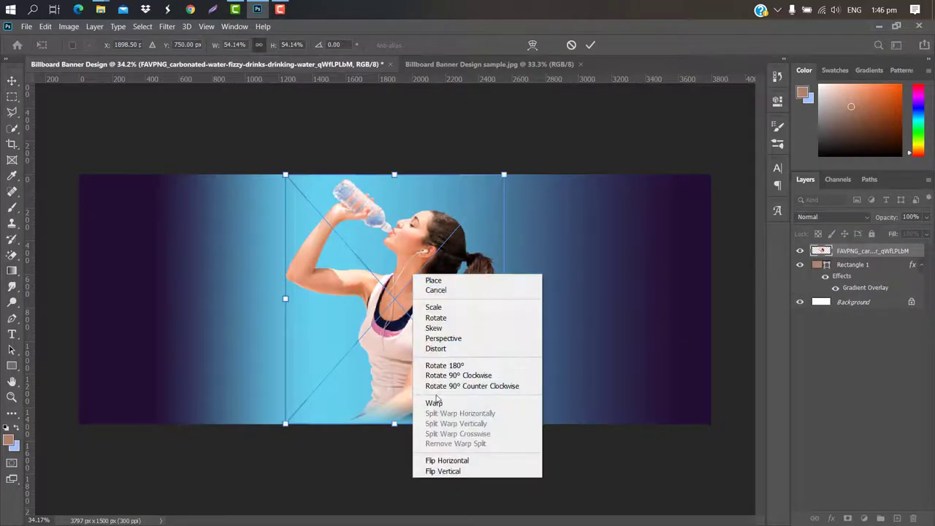
{"action": "left_click", "coordinate": [447, 461]}
{"action": "mouse_move", "coordinate": [399, 265]}
{"action": "left_mouse_down"}
{"action": "mouse_move", "coordinate": [178, 257]}
{"action": "mouse_move", "coordinate": [176, 250]}
{"action": "left_mouse_up"}
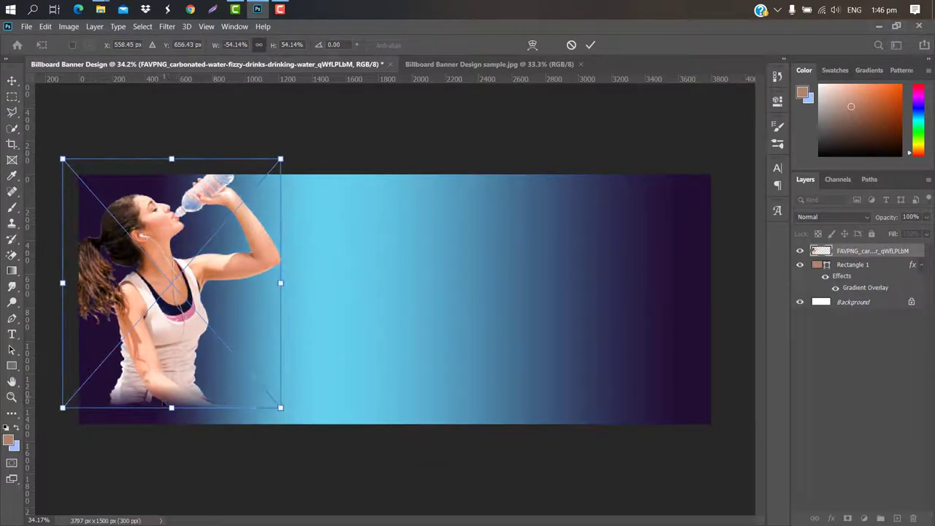
{"action": "left_click_drag", "start_coordinate": [166, 406], "coordinate": [167, 356]}
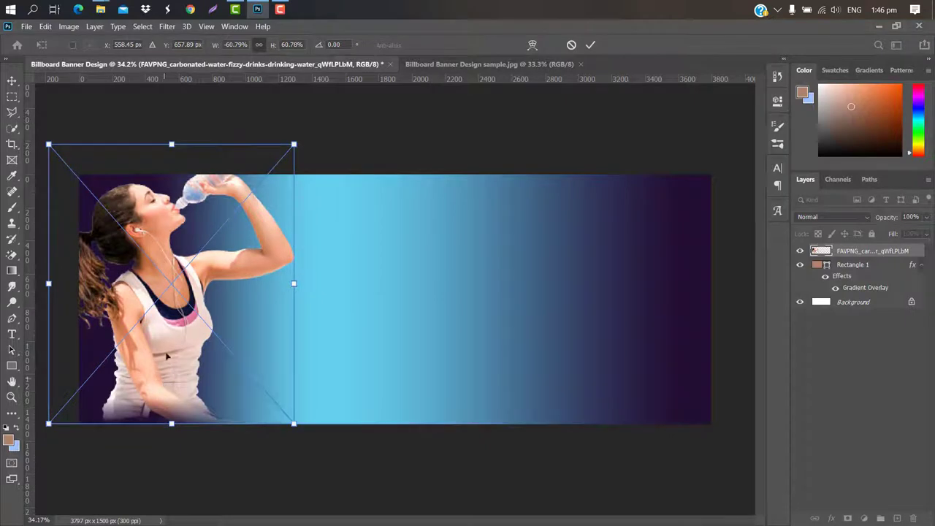
{"action": "left_click", "coordinate": [591, 45]}
{"action": "mouse_move", "coordinate": [100, 9]}
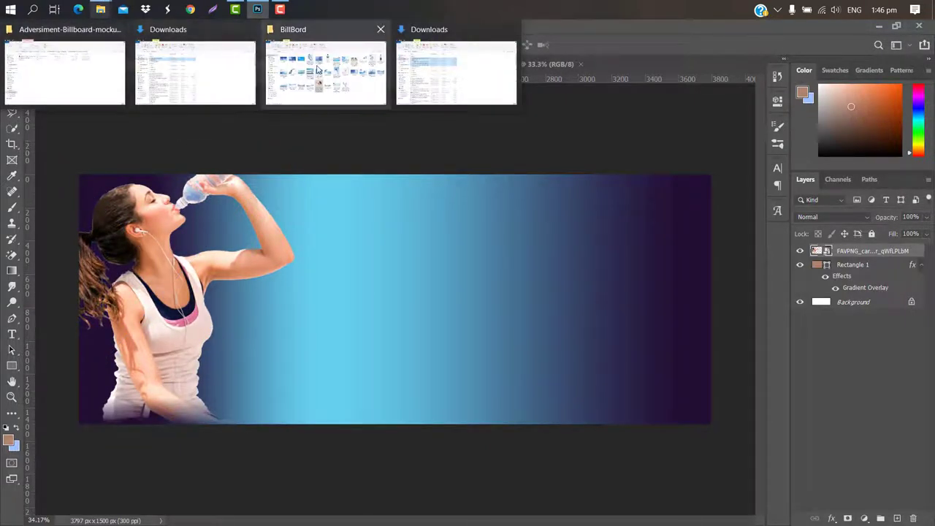
- Place the pngwave (1) splash image at 69.37% along the bottom, beneath the woman layer
{"action": "left_click", "coordinate": [327, 65]}
{"action": "mouse_move", "coordinate": [413, 365]}
{"action": "left_mouse_down"}
{"action": "mouse_move", "coordinate": [259, 5]}
{"action": "mouse_move", "coordinate": [394, 292]}
{"action": "left_mouse_up"}
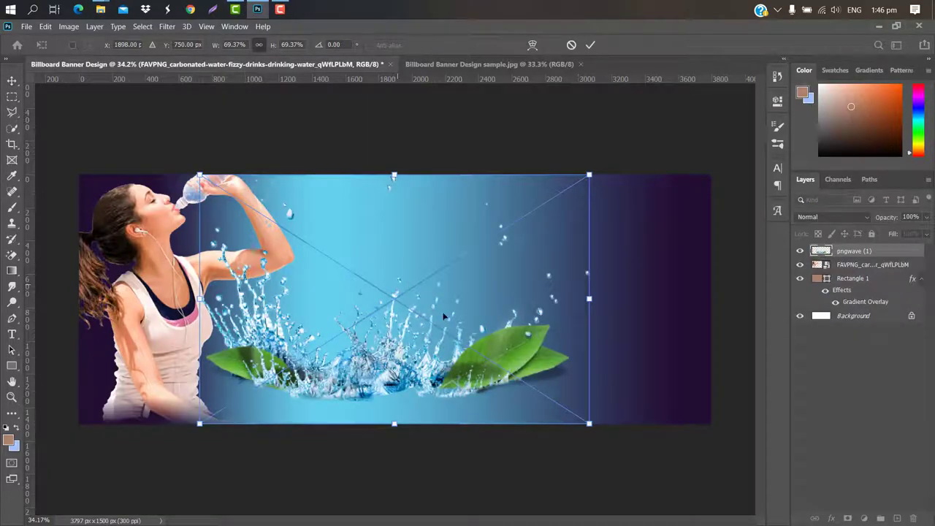
{"action": "left_click_drag", "start_coordinate": [433, 326], "coordinate": [426, 354]}
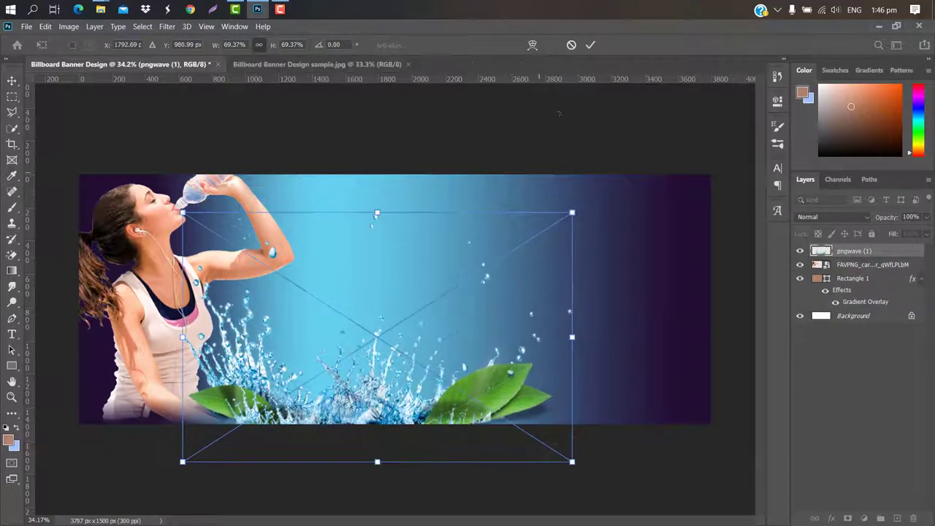
{"action": "left_click", "coordinate": [596, 45]}
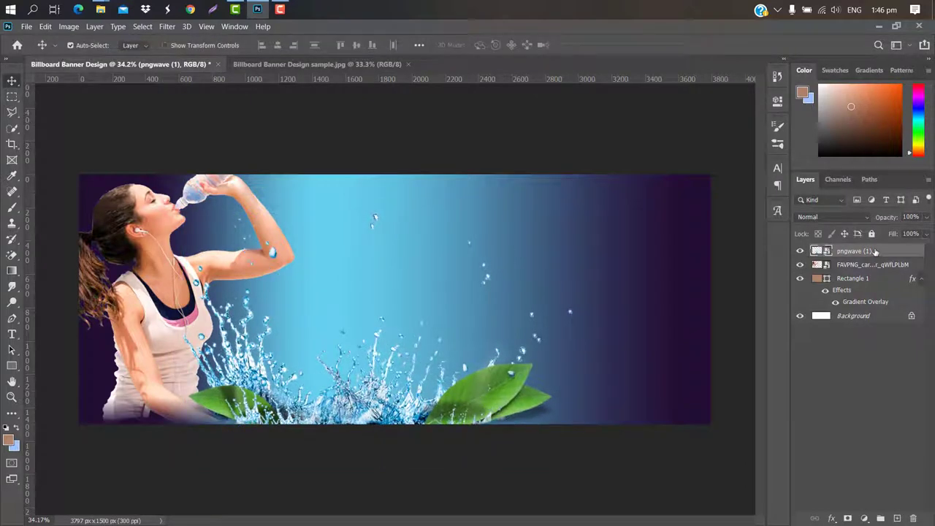
{"action": "left_click_drag", "start_coordinate": [872, 277], "coordinate": [870, 276]}
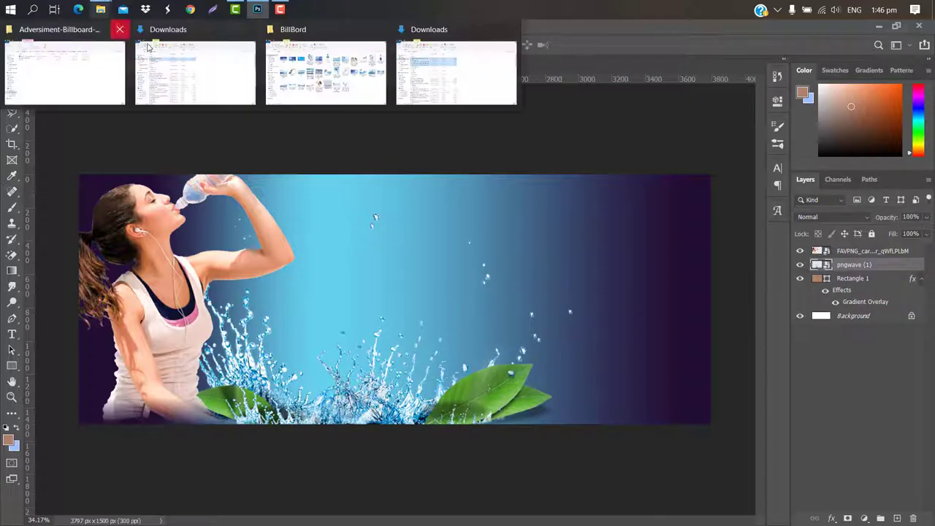
- Place the 5-50833 water-bottle PNG in the middle of the banner
{"action": "left_click", "coordinate": [321, 73]}
{"action": "mouse_move", "coordinate": [343, 168]}
{"action": "left_mouse_down"}
{"action": "mouse_move", "coordinate": [250, 84]}
{"action": "mouse_move", "coordinate": [421, 252]}
{"action": "left_mouse_up"}
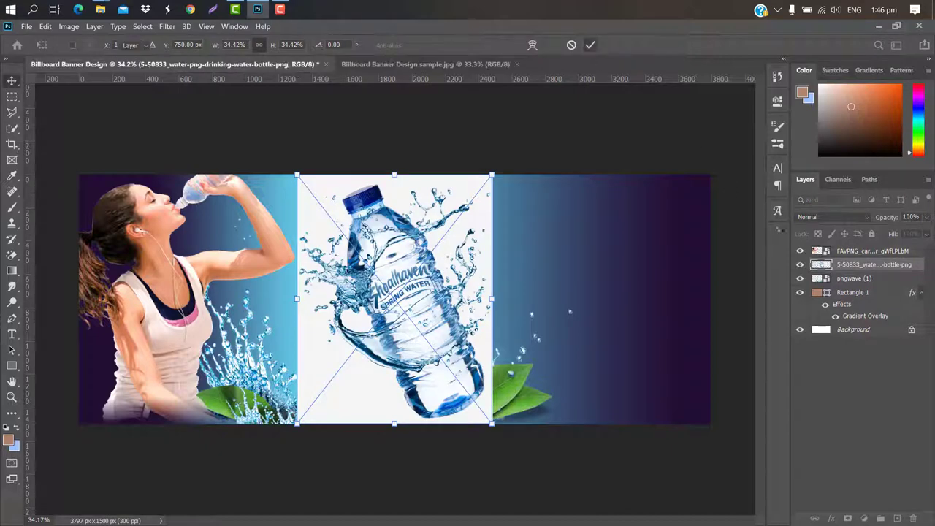
{"action": "left_click", "coordinate": [591, 44]}
- Rasterize the bottle layer so its white background can be erased
{"action": "right_click", "coordinate": [917, 267]}
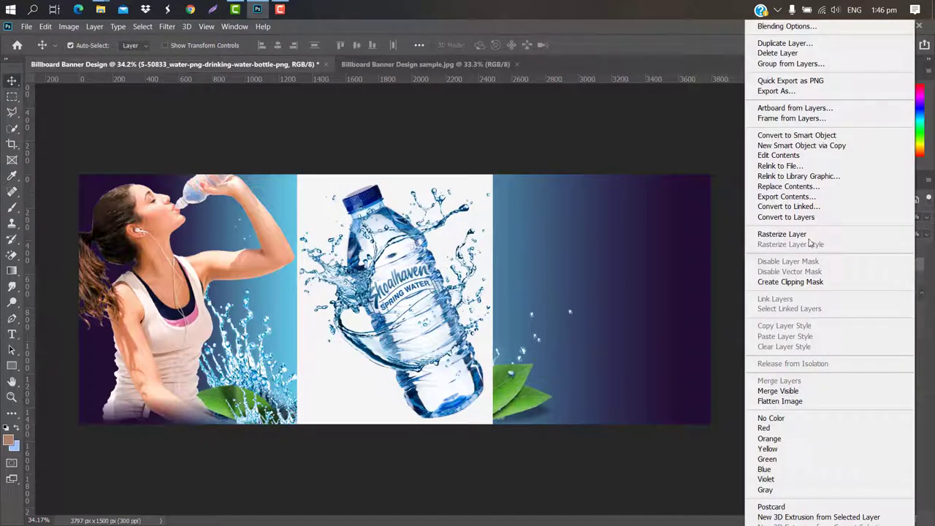
{"action": "left_click", "coordinate": [786, 234]}
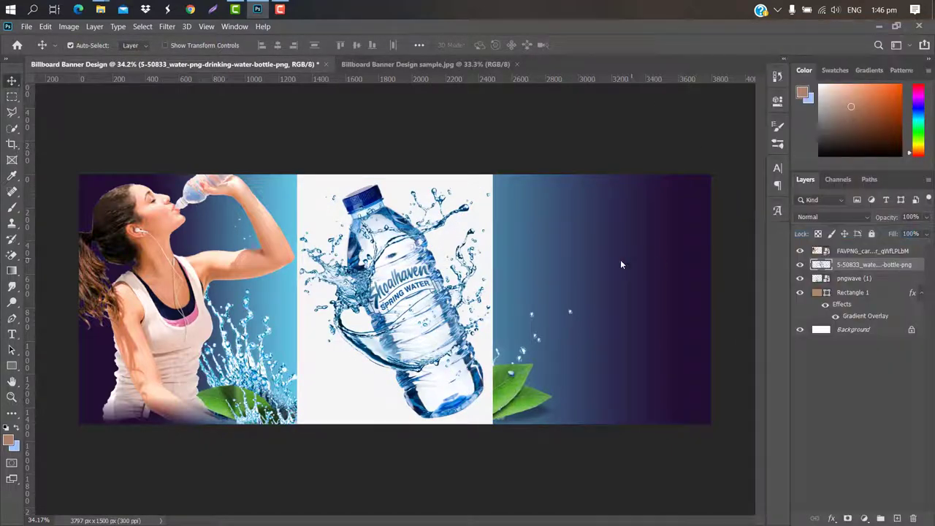
{"action": "left_click", "coordinate": [9, 253]}
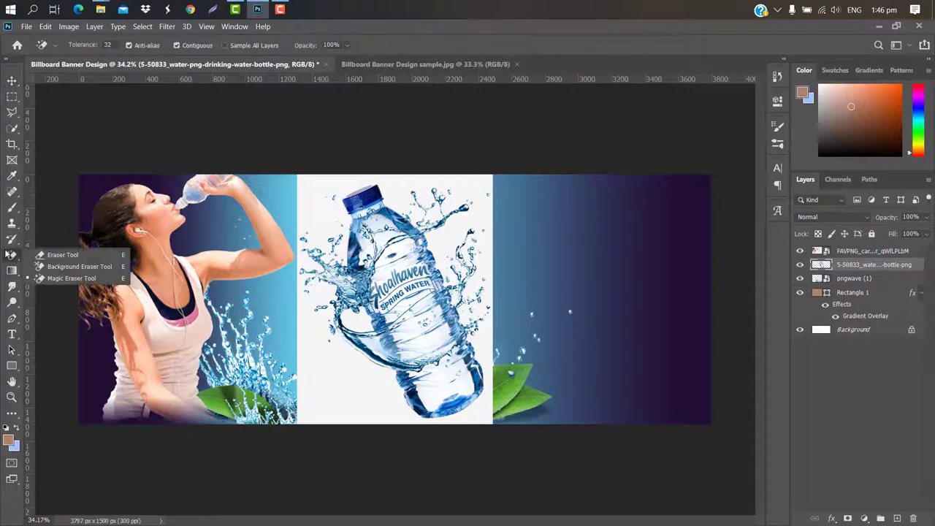
{"action": "left_click", "coordinate": [48, 273]}
- Erase the bottle's leftover white, tilt it about 55°, scale to 116.62%, and tuck it below the splash
{"action": "left_click", "coordinate": [313, 194]}
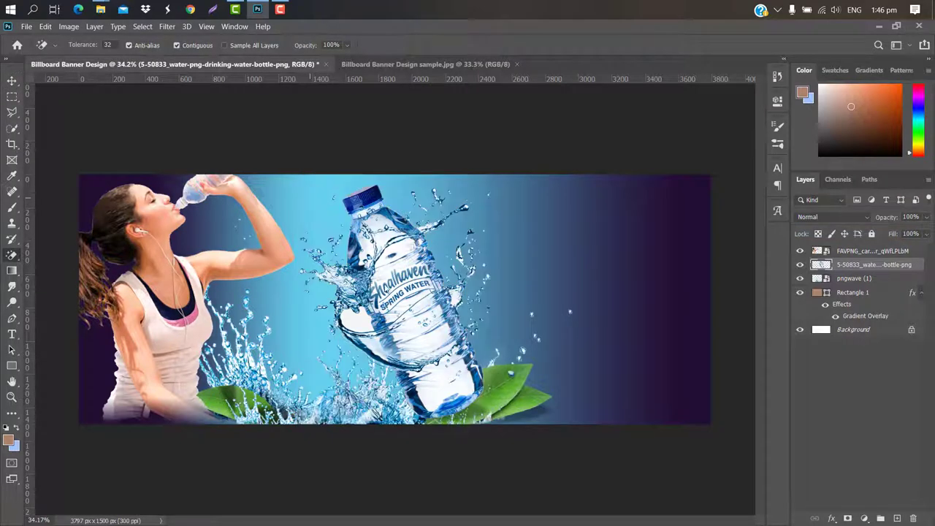
{"action": "left_click", "coordinate": [365, 316]}
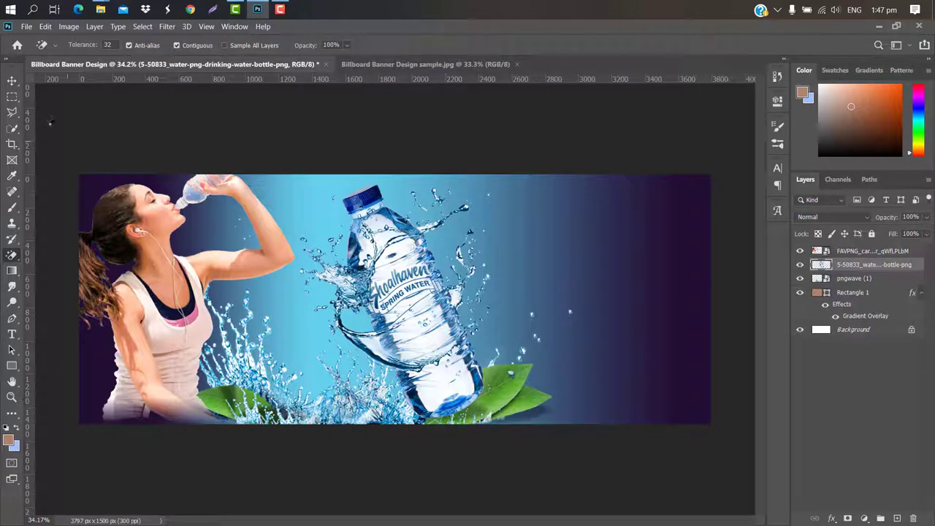
{"action": "key", "text": "ctrl+t"}
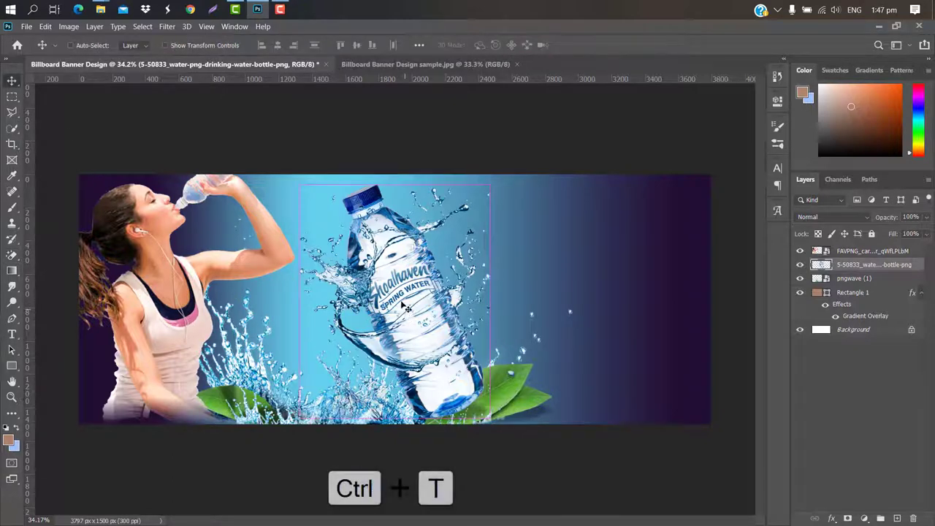
{"action": "mouse_move", "coordinate": [516, 163]}
{"action": "left_mouse_down"}
{"action": "mouse_move", "coordinate": [575, 257]}
{"action": "mouse_move", "coordinate": [566, 361]}
{"action": "left_mouse_up"}
{"action": "mouse_move", "coordinate": [399, 289]}
{"action": "left_mouse_down"}
{"action": "mouse_move", "coordinate": [356, 286]}
{"action": "mouse_move", "coordinate": [339, 310]}
{"action": "left_mouse_up"}
{"action": "mouse_move", "coordinate": [421, 181]}
{"action": "left_mouse_down"}
{"action": "mouse_move", "coordinate": [446, 133]}
{"action": "mouse_move", "coordinate": [435, 129]}
{"action": "left_mouse_up"}
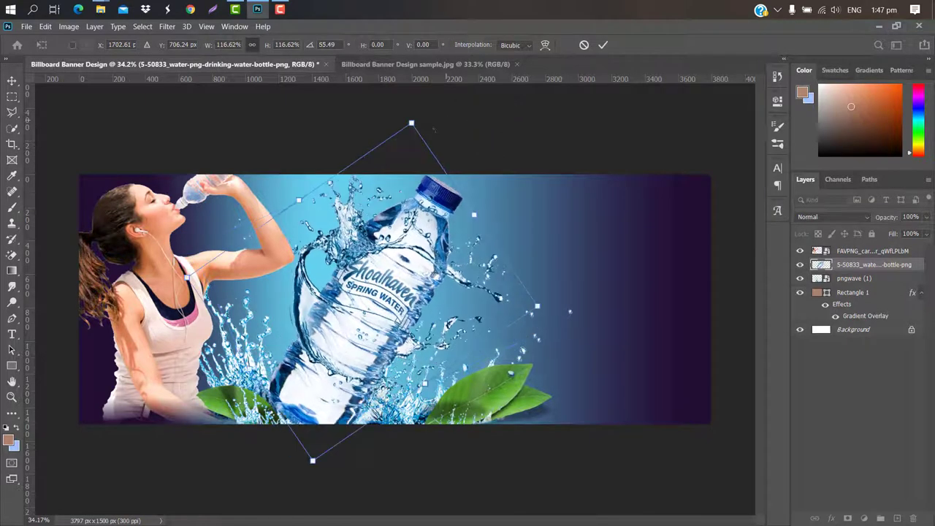
{"action": "left_click", "coordinate": [603, 45]}
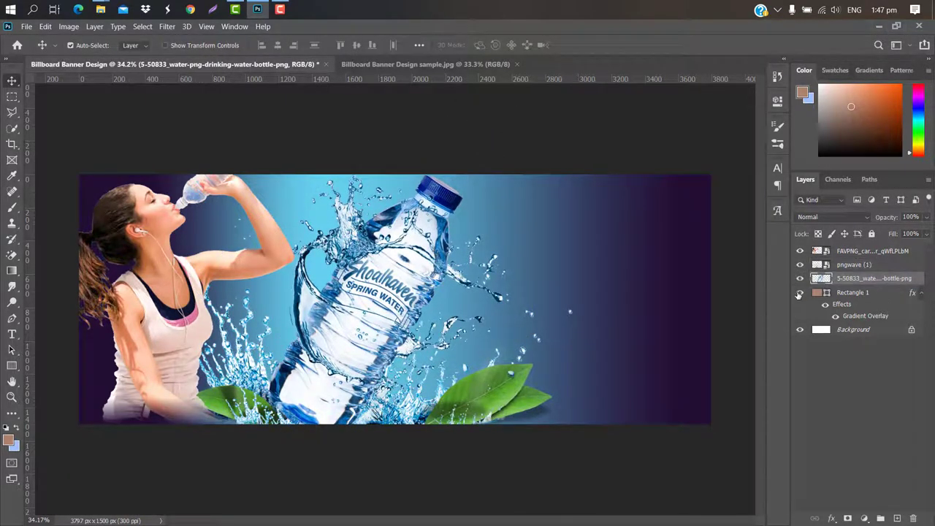
{"action": "left_click_drag", "start_coordinate": [874, 264], "coordinate": [797, 288]}
{"action": "left_click_drag", "start_coordinate": [386, 279], "coordinate": [356, 299]}
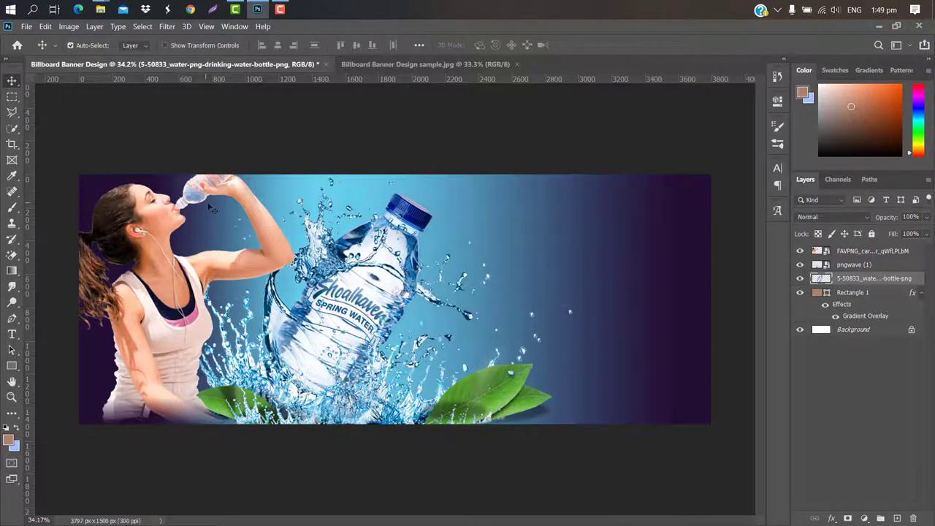
{"action": "mouse_move", "coordinate": [100, 9]}
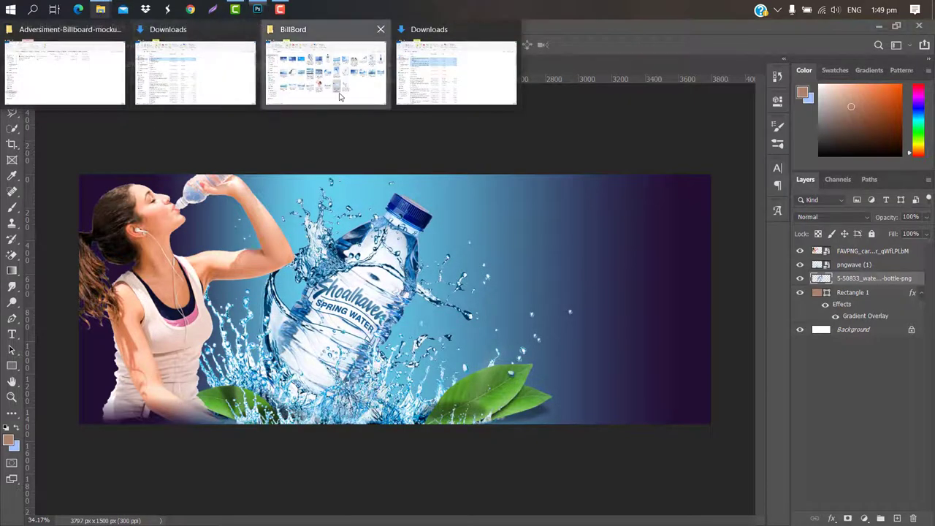
- Place the Pngtree water-surface image at 79.39% along the bottom right and nudge the bottle
{"action": "left_click", "coordinate": [324, 64]}
{"action": "mouse_move", "coordinate": [560, 380]}
{"action": "left_mouse_down"}
{"action": "mouse_move", "coordinate": [259, 31]}
{"action": "mouse_move", "coordinate": [605, 395]}
{"action": "left_mouse_up"}
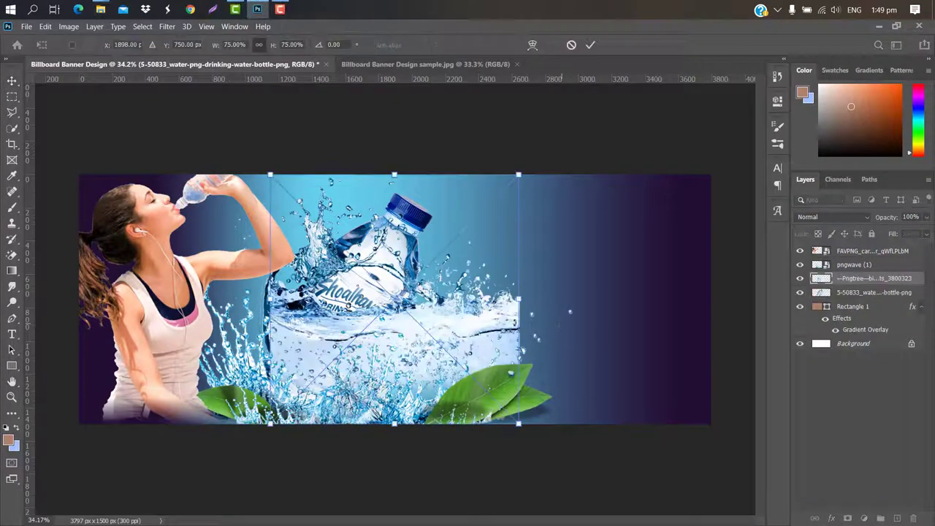
{"action": "mouse_move", "coordinate": [451, 318]}
{"action": "left_mouse_down"}
{"action": "mouse_move", "coordinate": [654, 424]}
{"action": "mouse_move", "coordinate": [644, 418]}
{"action": "left_mouse_up"}
{"action": "left_click_drag", "start_coordinate": [477, 400], "coordinate": [453, 401]}
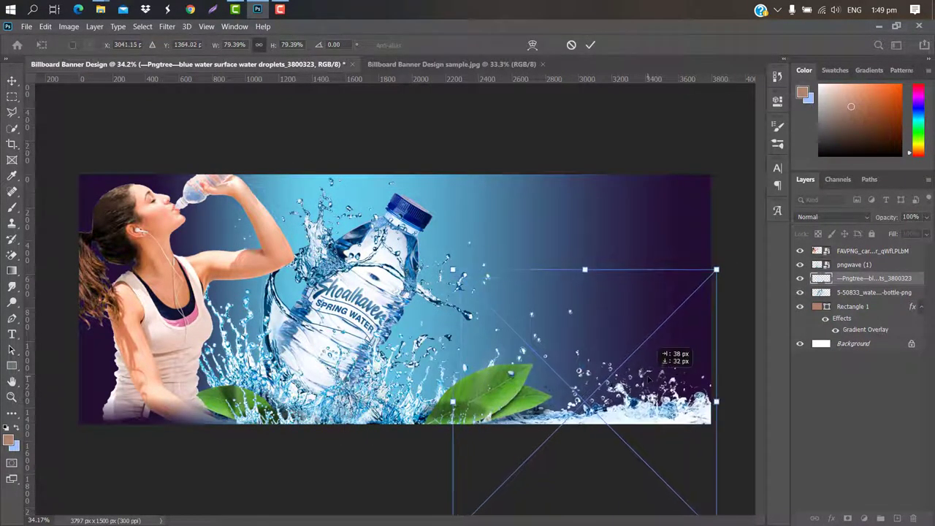
{"action": "left_click", "coordinate": [592, 48]}
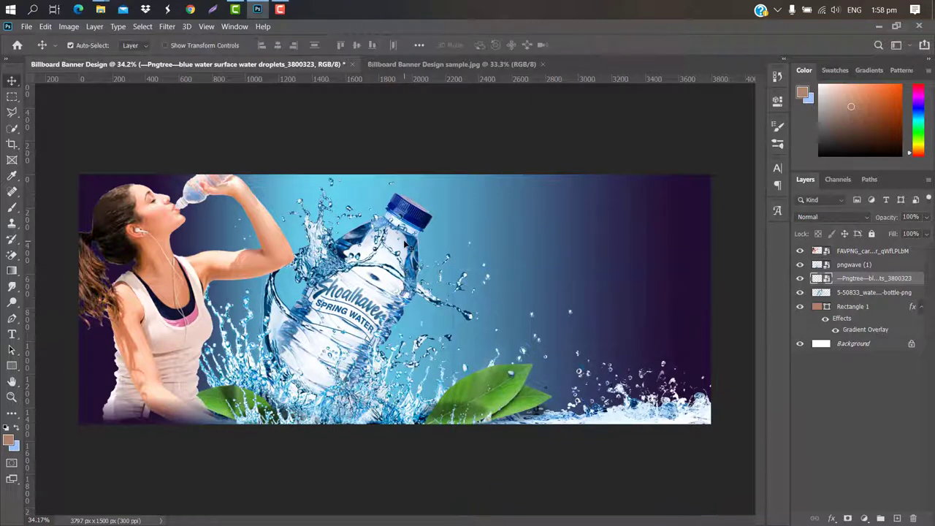
{"action": "mouse_move", "coordinate": [410, 247]}
{"action": "left_mouse_down"}
{"action": "mouse_move", "coordinate": [391, 254]}
{"action": "mouse_move", "coordinate": [380, 283]}
{"action": "left_mouse_up"}
- Type the white title 'Shoalhaven' at the banner's top right
{"action": "left_click", "coordinate": [13, 335]}
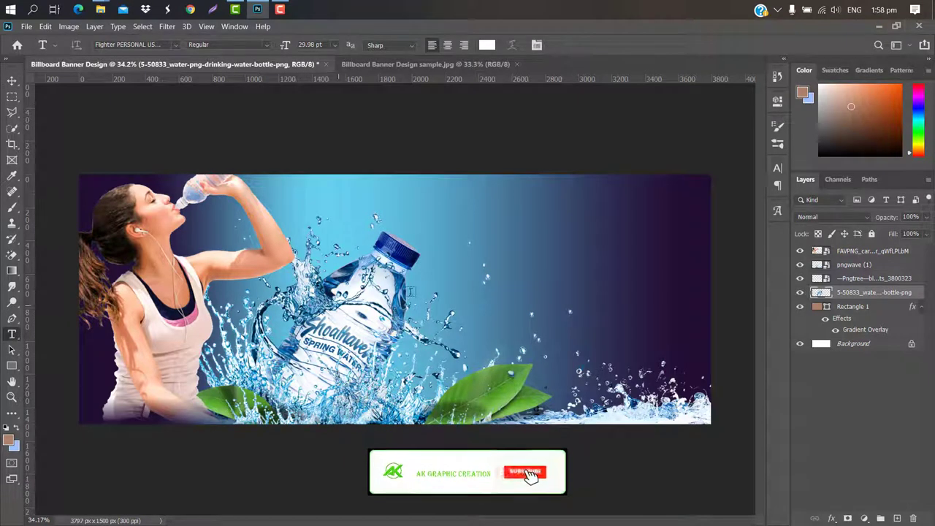
{"action": "left_click", "coordinate": [468, 212]}
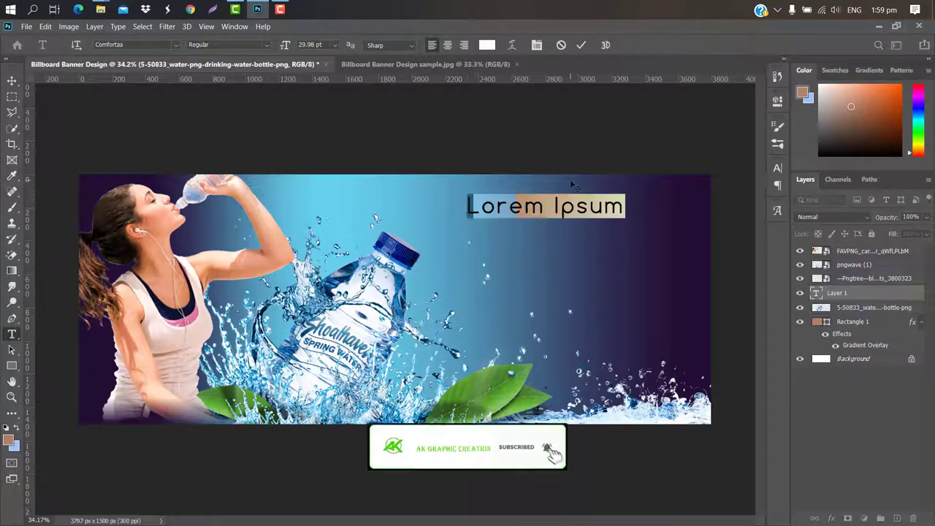
{"action": "key", "text": "BackSpace"}
{"action": "type", "text": "S"}
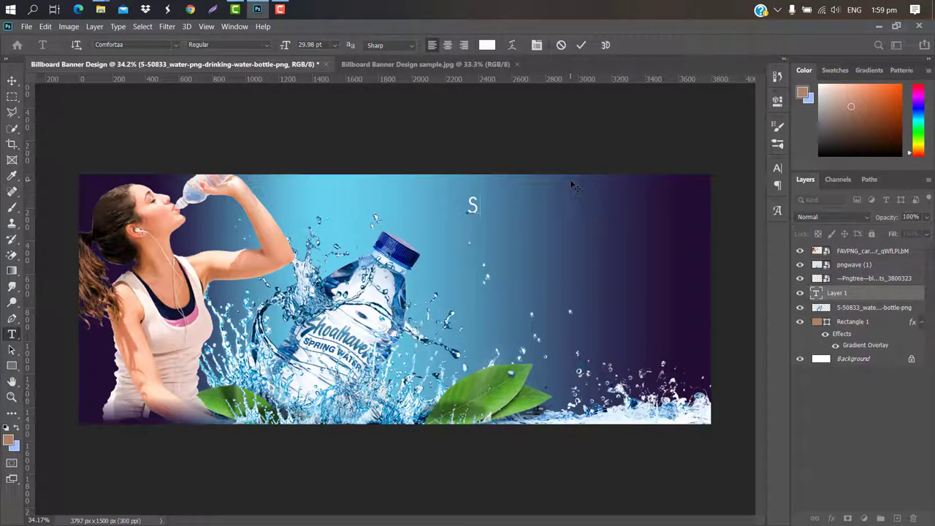
{"action": "type", "text": "hoalhaven"}
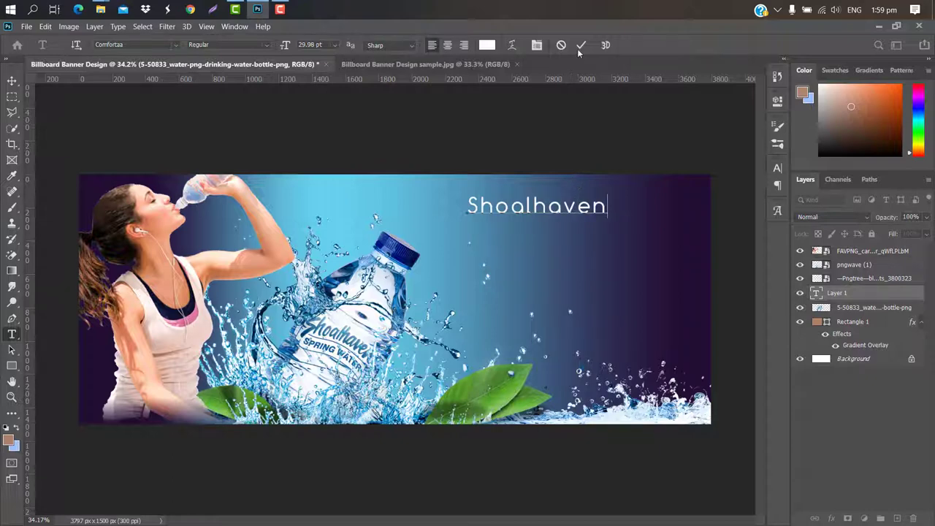
{"action": "left_click", "coordinate": [581, 44]}
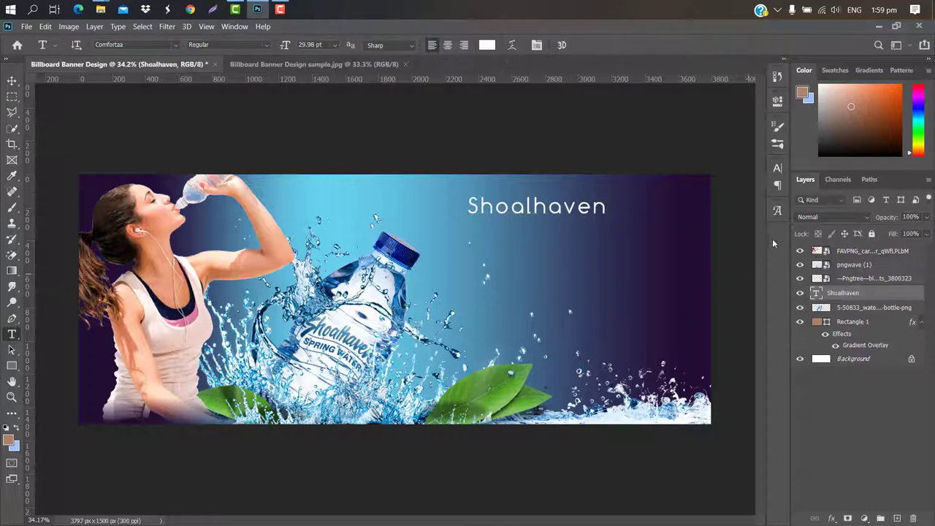
- Set the Shoalhaven title's font to Flighter and open its layer style settings
{"action": "left_click", "coordinate": [778, 168]}
{"action": "left_click", "coordinate": [706, 184]}
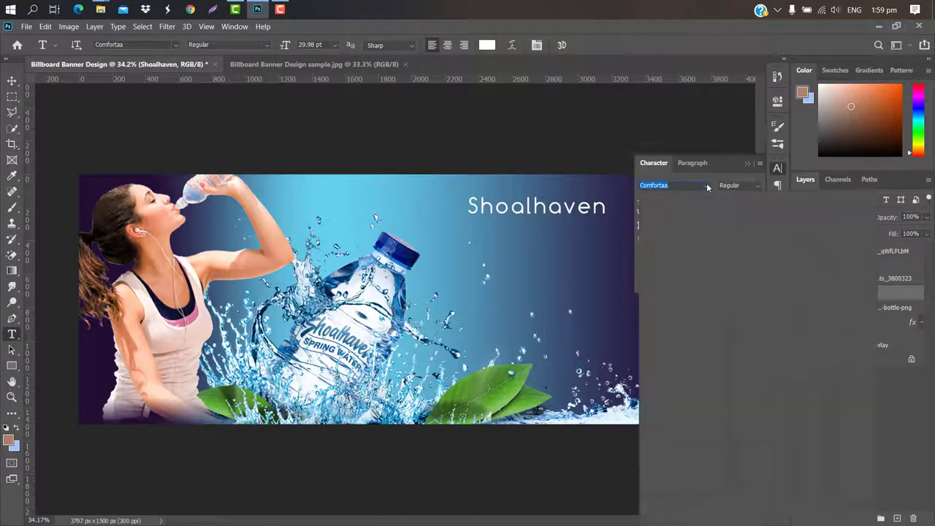
{"action": "left_click", "coordinate": [688, 234]}
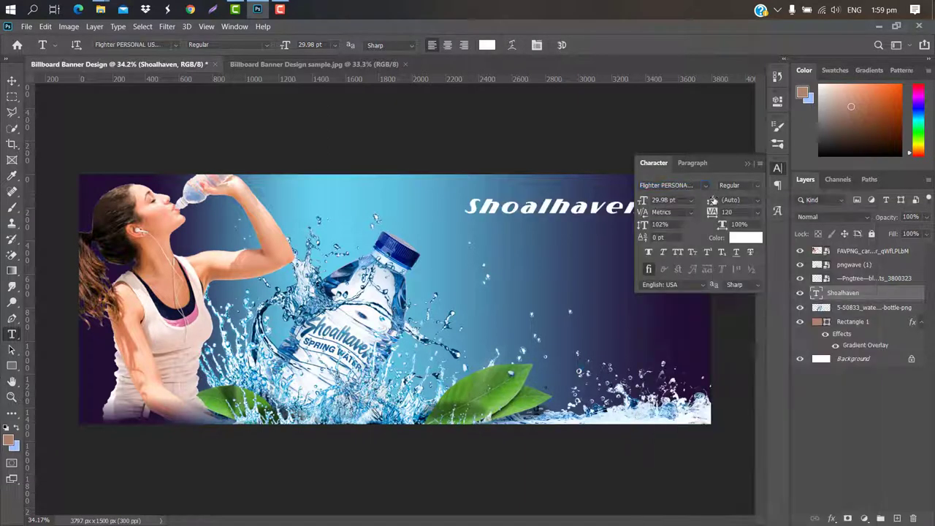
{"action": "left_click", "coordinate": [746, 164]}
{"action": "double_click", "coordinate": [898, 293]}
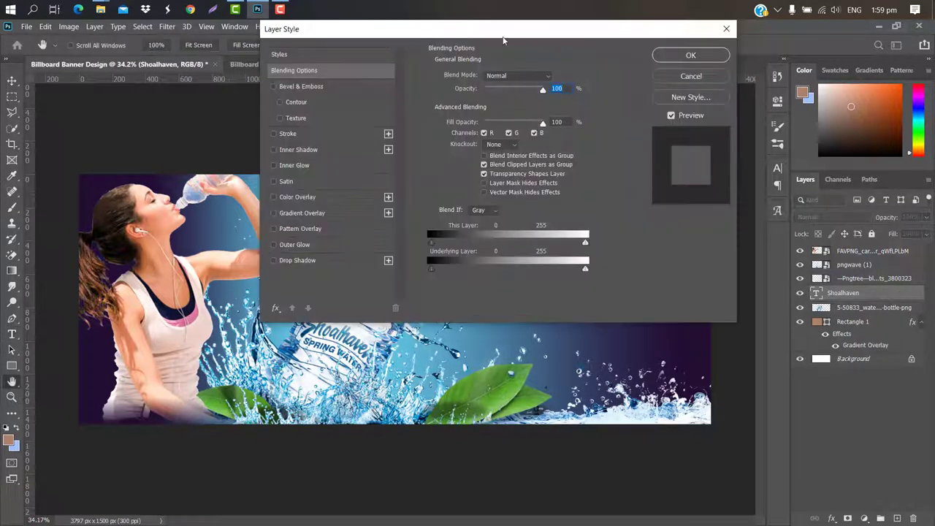
- Add a Drop Shadow to Shoalhaven with distance 0 and spread 100
{"action": "left_click_drag", "start_coordinate": [502, 40], "coordinate": [871, 27]}
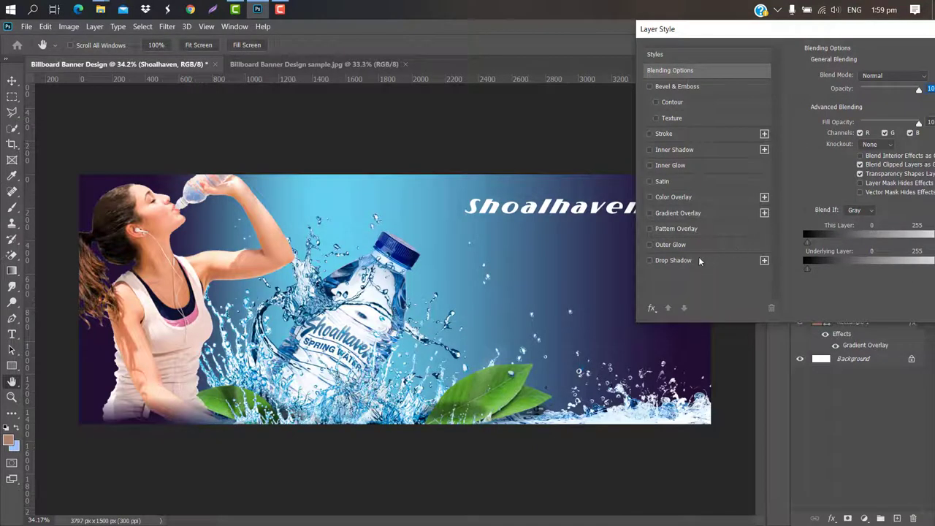
{"action": "left_click", "coordinate": [703, 260]}
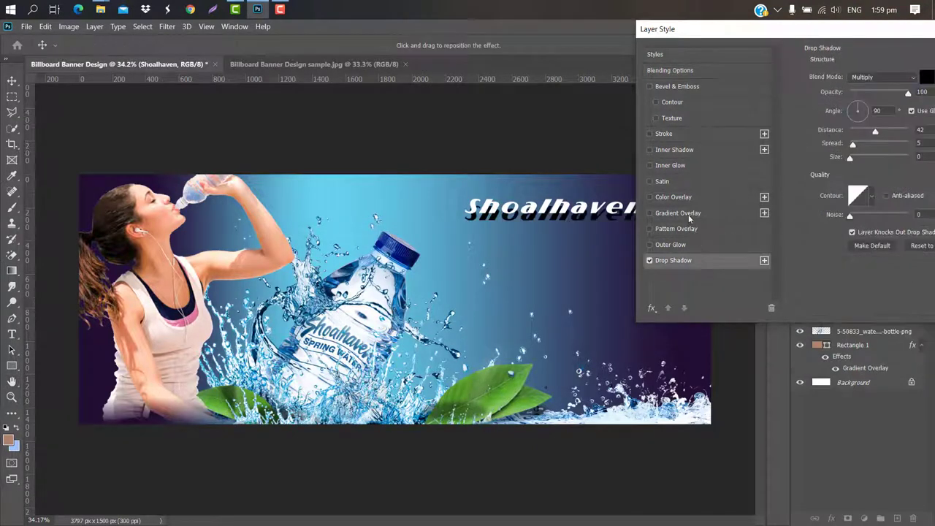
{"action": "left_click_drag", "start_coordinate": [876, 33], "coordinate": [863, 33]}
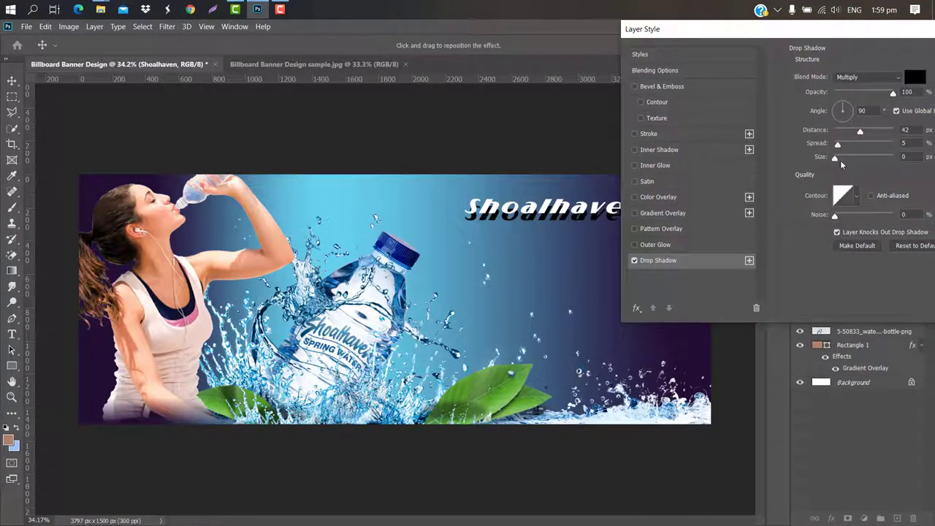
{"action": "left_click_drag", "start_coordinate": [860, 130], "coordinate": [826, 131]}
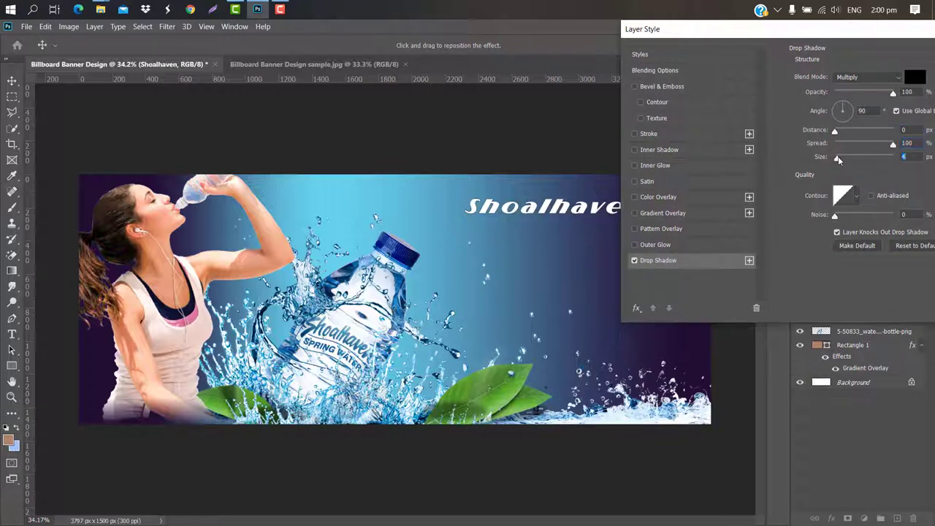
{"action": "left_click_drag", "start_coordinate": [838, 156], "coordinate": [843, 156]}
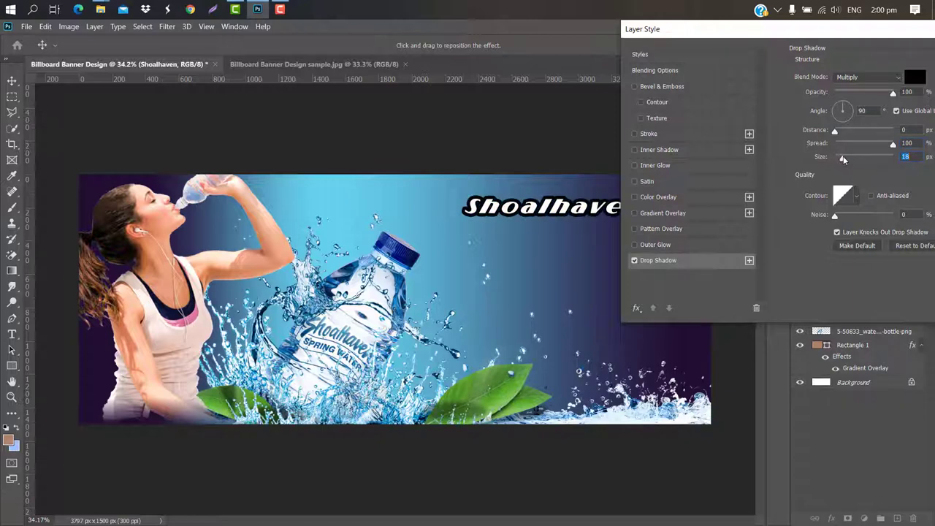
- Set the shadow colour to #447193 sampled from the banner and apply the effect
{"action": "left_click", "coordinate": [917, 77]}
{"action": "left_click_drag", "start_coordinate": [399, 186], "coordinate": [515, 251]}
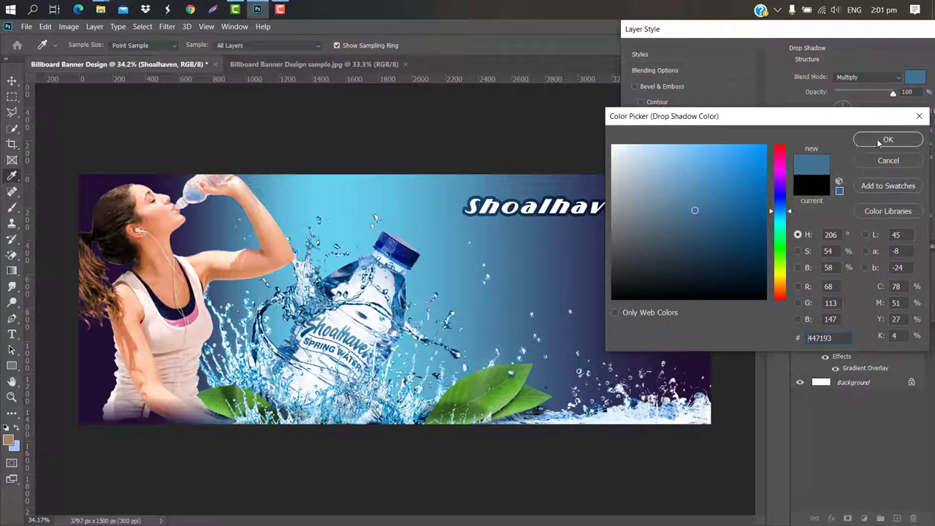
{"action": "left_click", "coordinate": [882, 140]}
{"action": "left_click_drag", "start_coordinate": [890, 38], "coordinate": [779, 48]}
{"action": "left_click", "coordinate": [921, 69]}
{"action": "key", "text": "ctrl+t"}
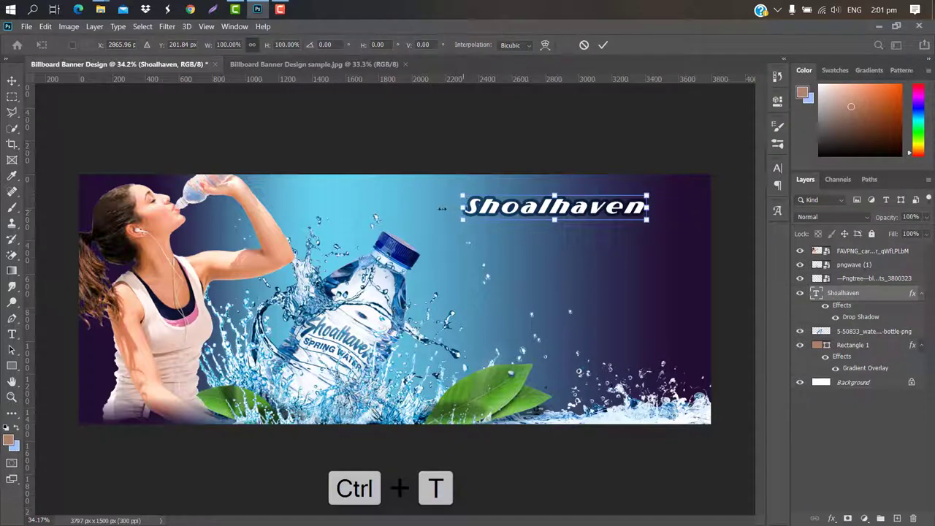
- Scale the Shoalhaven heading to 164.4% and shift it across the banner's upper area
{"action": "left_click_drag", "start_coordinate": [442, 209], "coordinate": [362, 209]}
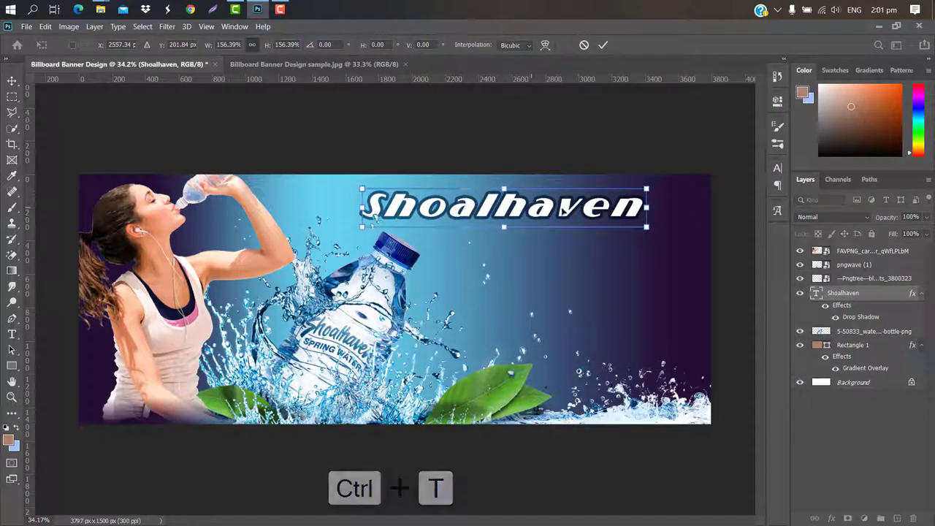
{"action": "left_click_drag", "start_coordinate": [646, 208], "coordinate": [658, 209]}
{"action": "left_click_drag", "start_coordinate": [534, 206], "coordinate": [563, 212]}
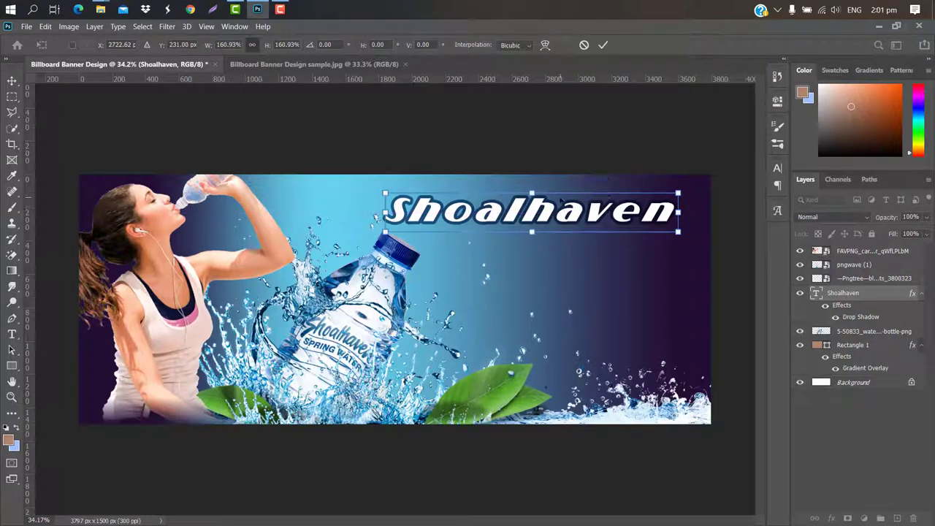
{"action": "left_click_drag", "start_coordinate": [679, 194], "coordinate": [683, 191]}
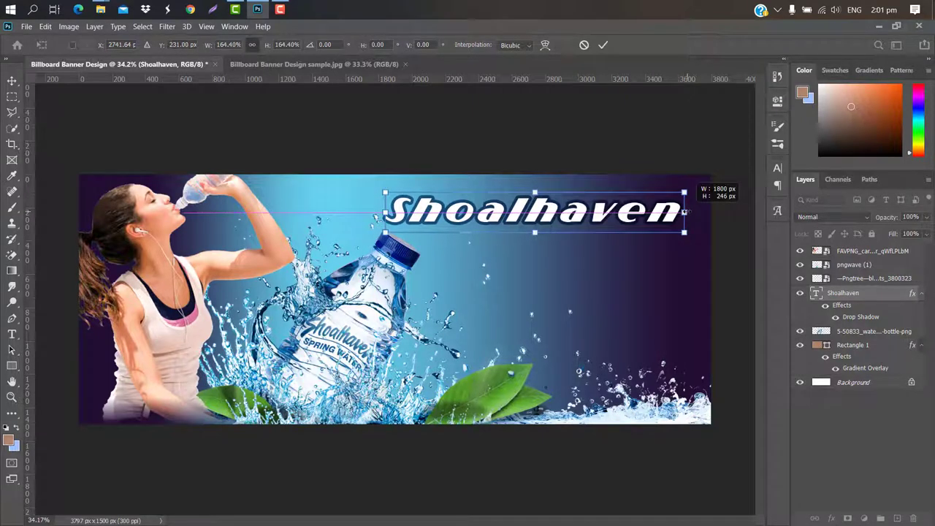
{"action": "left_click", "coordinate": [602, 44]}
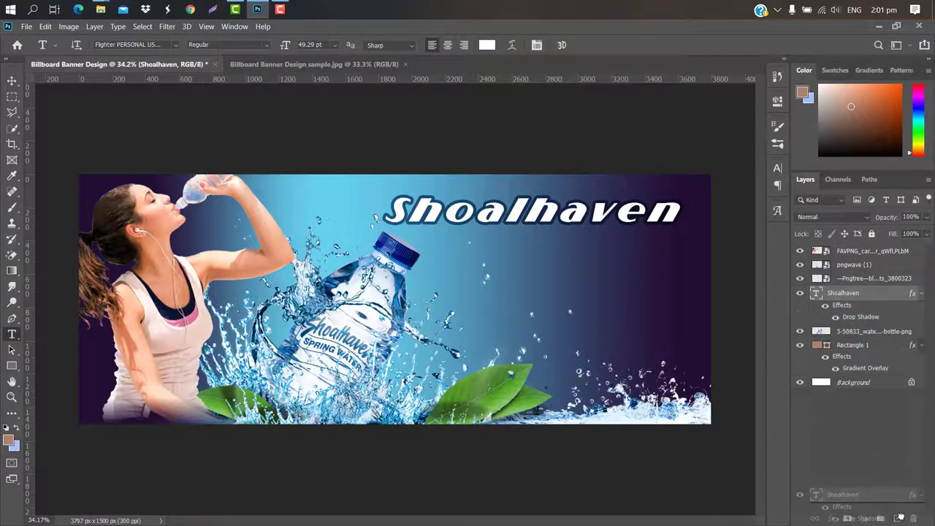
- Duplicate the Shoalhaven text layer and move the copy below the heading
{"action": "left_click_drag", "start_coordinate": [880, 296], "coordinate": [898, 516]}
{"action": "key", "text": "ctrl+t"}
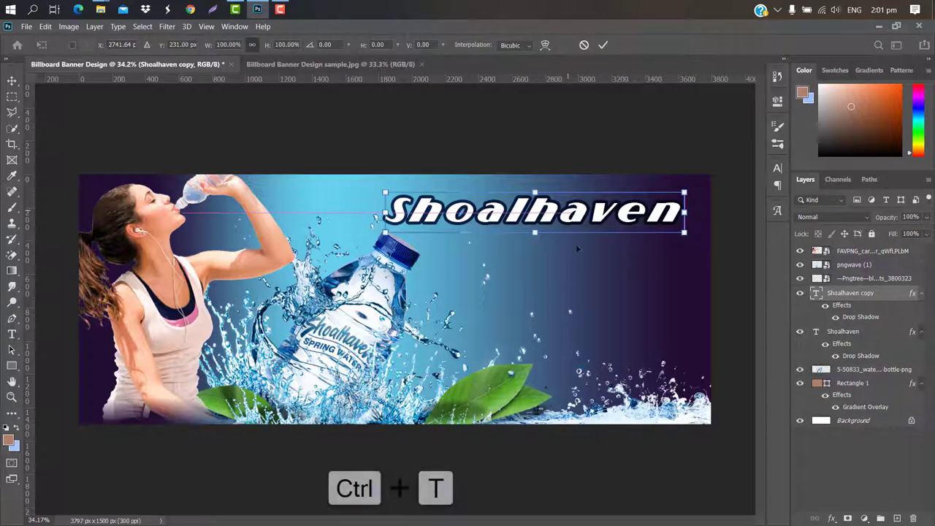
{"action": "left_click_drag", "start_coordinate": [576, 219], "coordinate": [585, 276]}
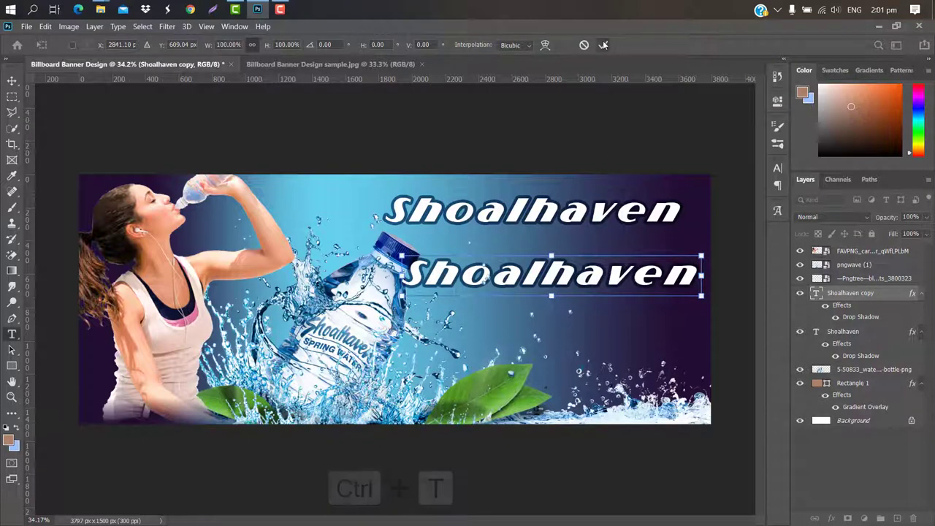
{"action": "double_click", "coordinate": [817, 294]}
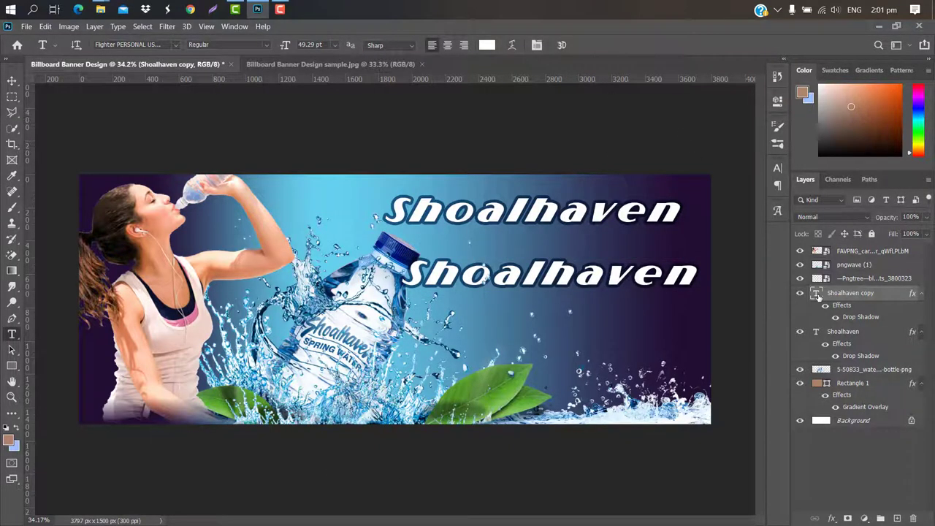
- Retype the copied heading as 'SPRING WATER'
{"action": "double_click", "coordinate": [817, 294]}
{"action": "key", "text": "BackSpace"}
{"action": "type", "text": "SP"}
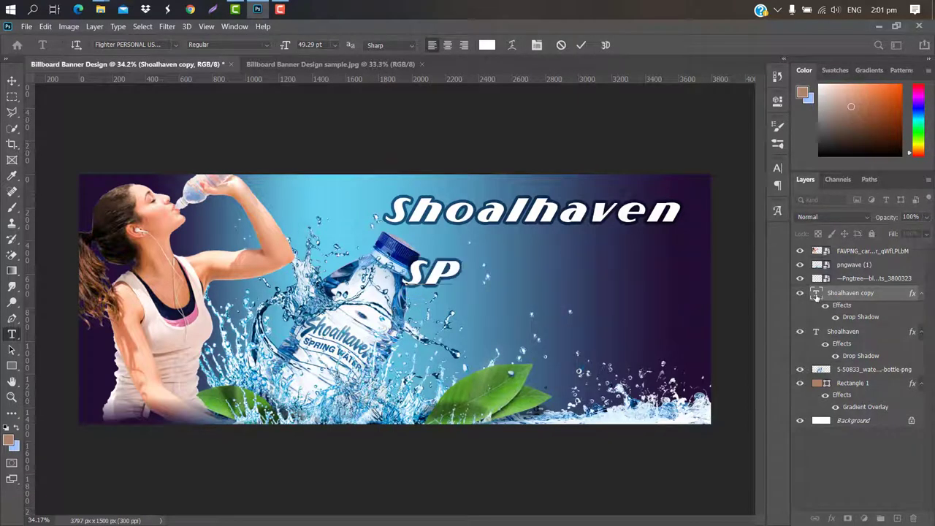
{"action": "type", "text": "RING WATE"}
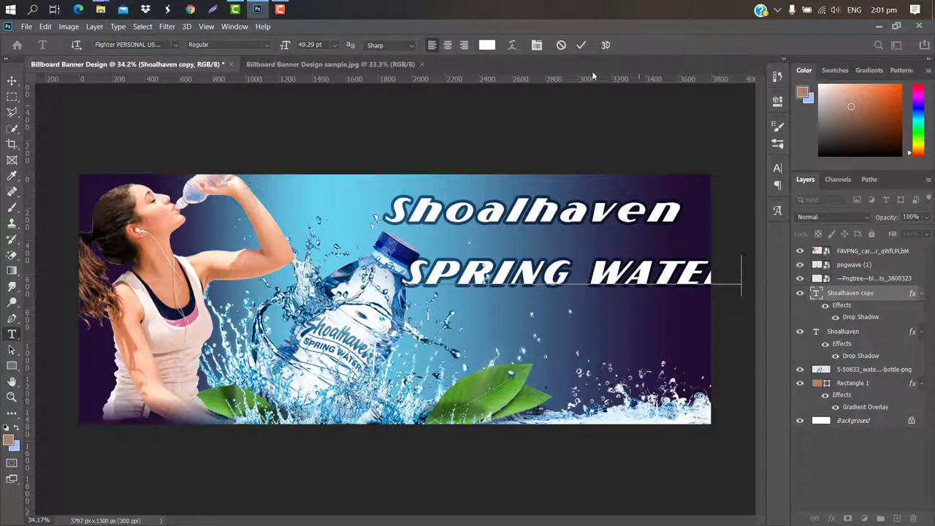
{"action": "left_click", "coordinate": [581, 45]}
- Shrink SPRING WATER to about 59% and place it just under Shoalhaven
{"action": "key", "text": "ctrl+t"}
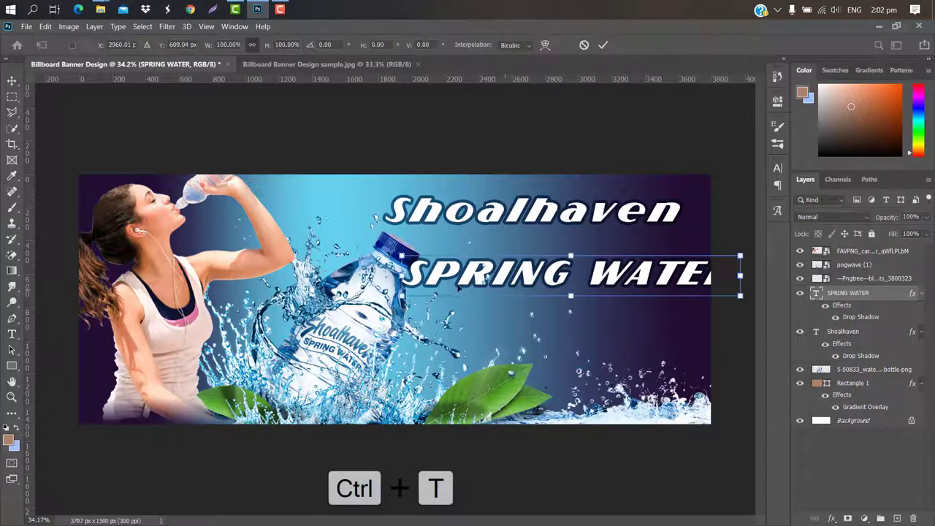
{"action": "left_click_drag", "start_coordinate": [740, 276], "coordinate": [604, 274]}
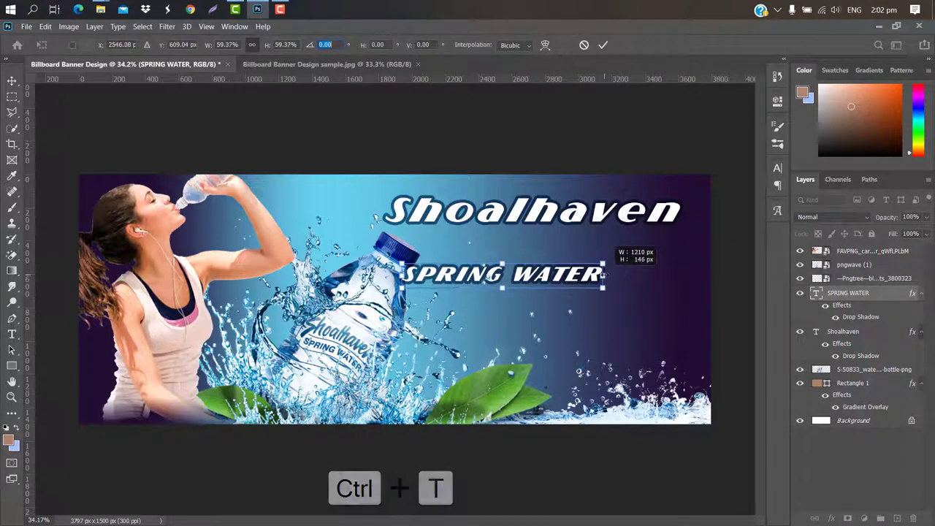
{"action": "left_click_drag", "start_coordinate": [527, 276], "coordinate": [594, 249]}
{"action": "key", "text": "Return"}
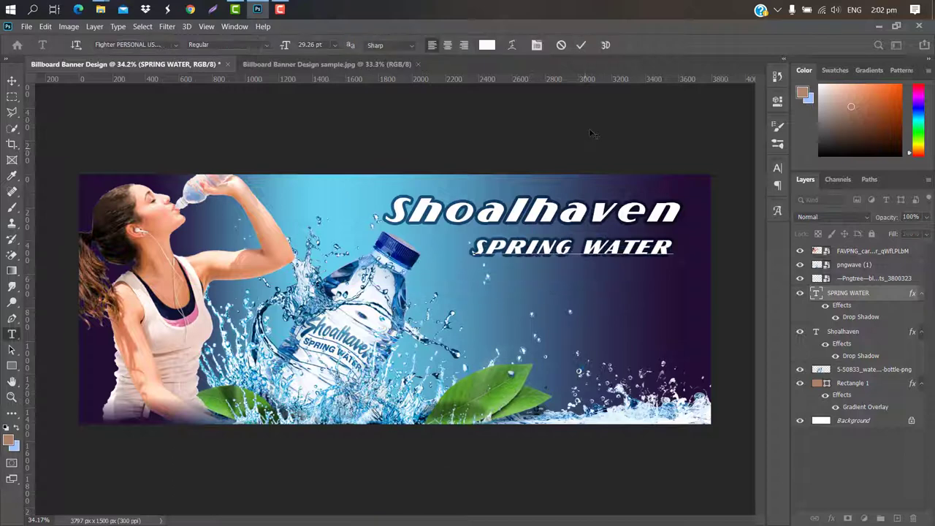
{"action": "left_click", "coordinate": [582, 45]}
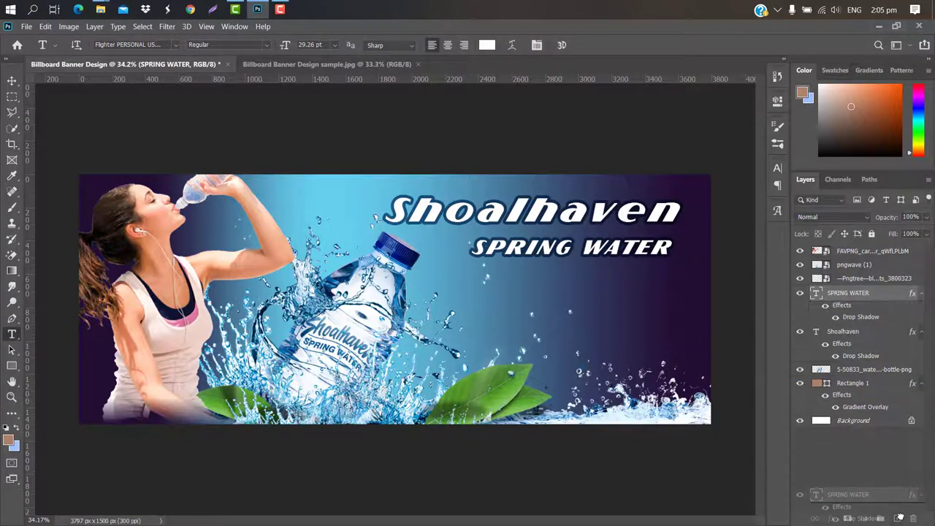
- Duplicate the SPRING WATER layer and move the copy below the original
{"action": "left_click_drag", "start_coordinate": [888, 293], "coordinate": [897, 518]}
{"action": "key", "text": "ctrl+t"}
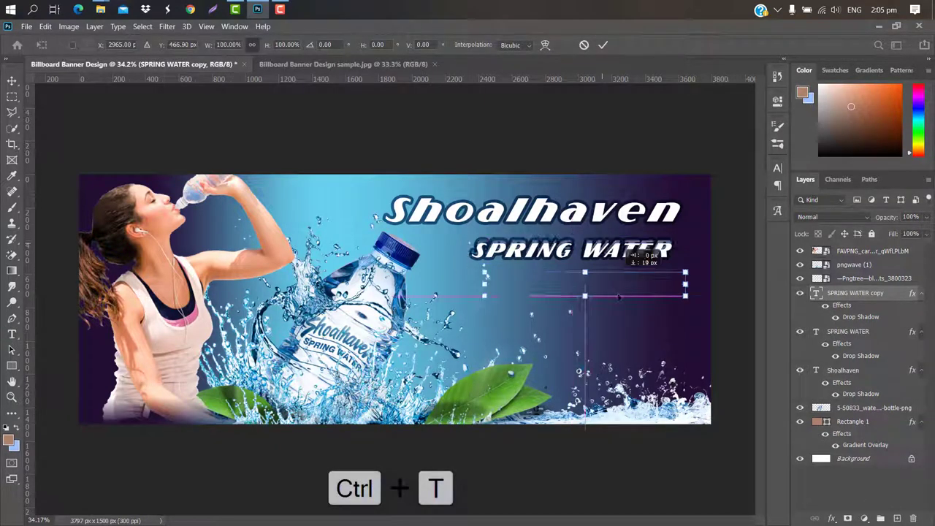
{"action": "left_click_drag", "start_coordinate": [659, 253], "coordinate": [659, 289]}
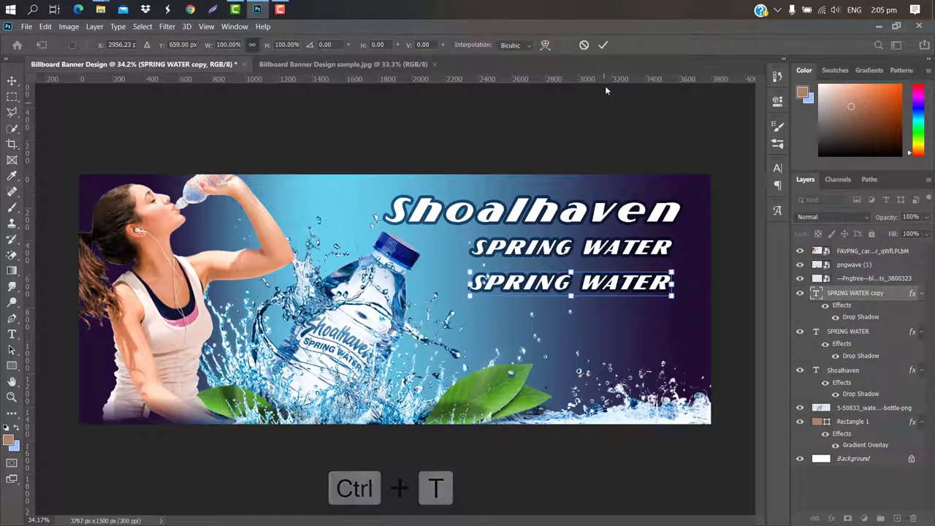
{"action": "left_click", "coordinate": [603, 45]}
- Retype the copied text as 'PURE'
{"action": "double_click", "coordinate": [816, 292]}
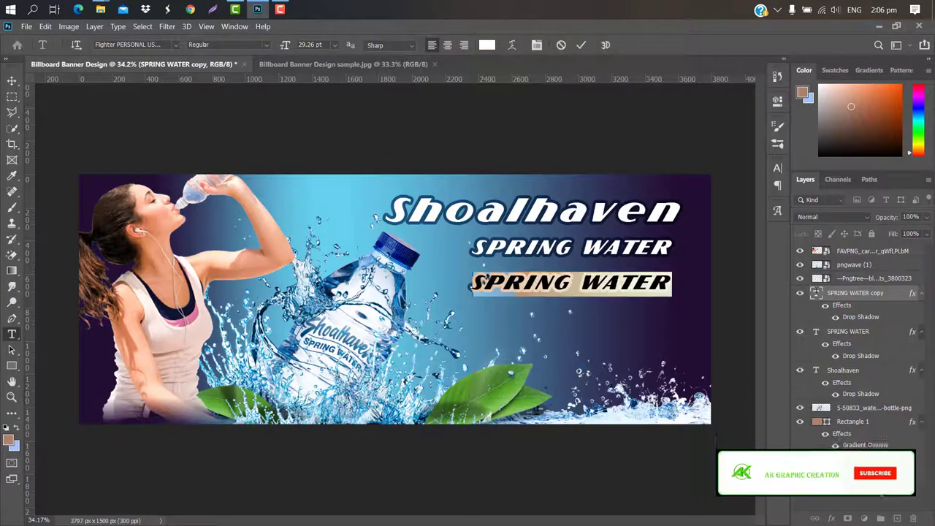
{"action": "key", "text": "BackSpace"}
{"action": "type", "text": "PURE"}
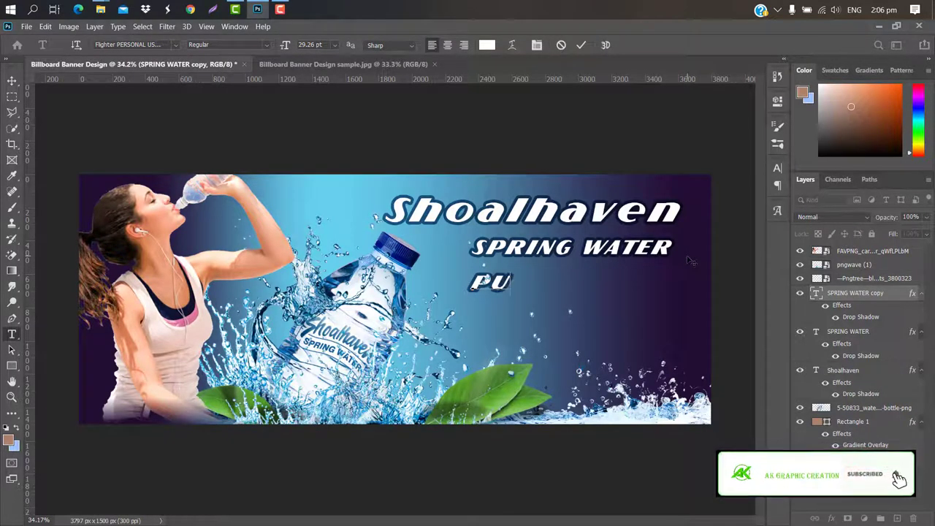
{"action": "left_click", "coordinate": [583, 46]}
- Shift PURE right beneath SPRING WATER, then duplicate the PURE layer
{"action": "key", "text": "ctrl+t"}
{"action": "left_click_drag", "start_coordinate": [514, 290], "coordinate": [639, 291]}
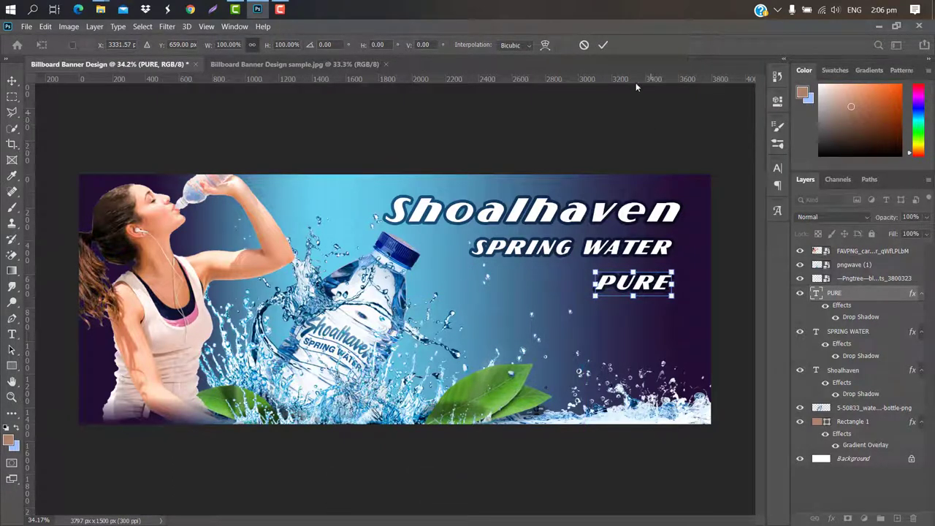
{"action": "left_click", "coordinate": [603, 45]}
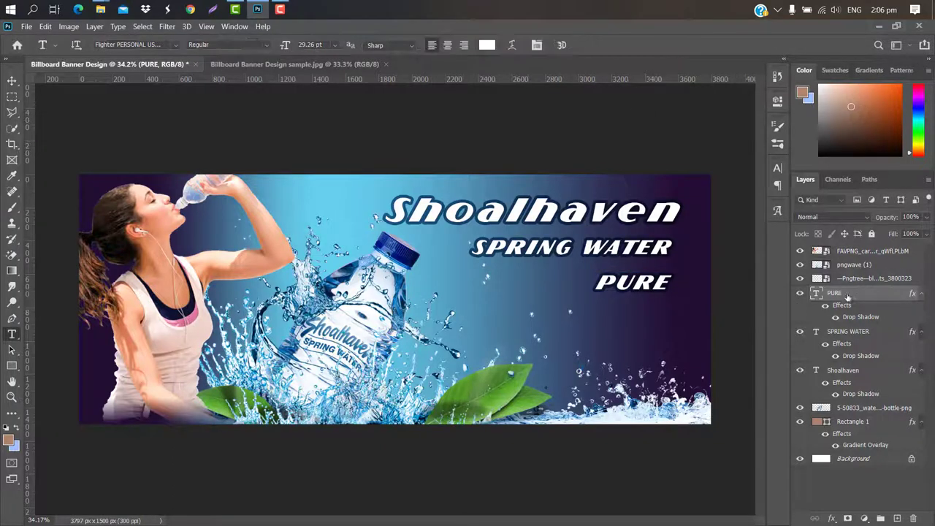
{"action": "left_click_drag", "start_coordinate": [848, 294], "coordinate": [890, 509]}
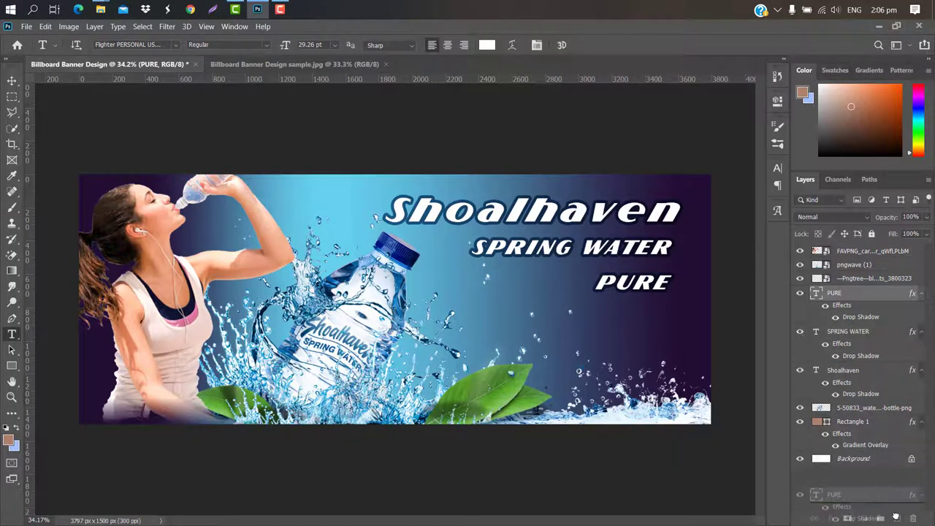
- Place the PURE copy beneath PURE, retype it as 'DRINKING WATER', and shift it left inside the banner
{"action": "key", "text": "ctrl+t"}
{"action": "mouse_move", "coordinate": [633, 283]}
{"action": "left_mouse_down"}
{"action": "mouse_move", "coordinate": [625, 317]}
{"action": "mouse_move", "coordinate": [640, 320]}
{"action": "left_mouse_up"}
{"action": "left_click", "coordinate": [606, 46]}
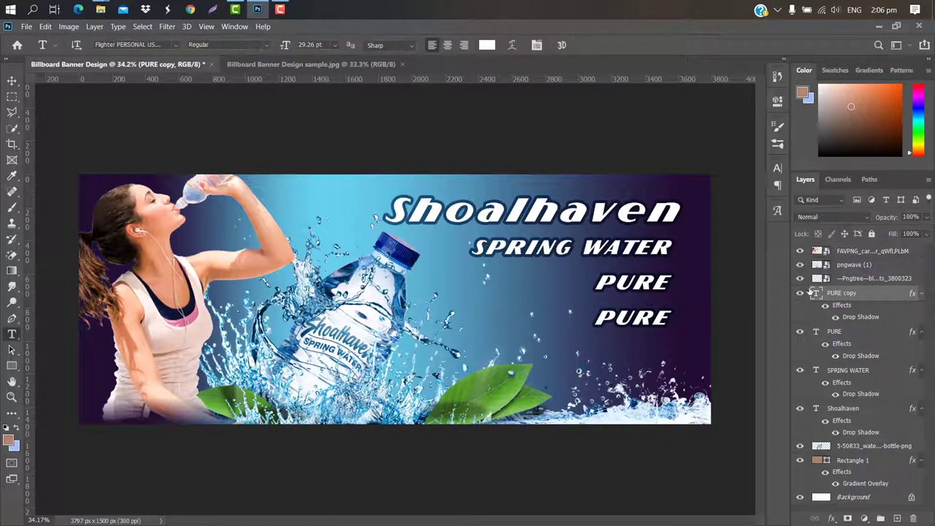
{"action": "double_click", "coordinate": [817, 293]}
{"action": "key", "text": "BackSpace"}
{"action": "type", "text": "DRINKIN"}
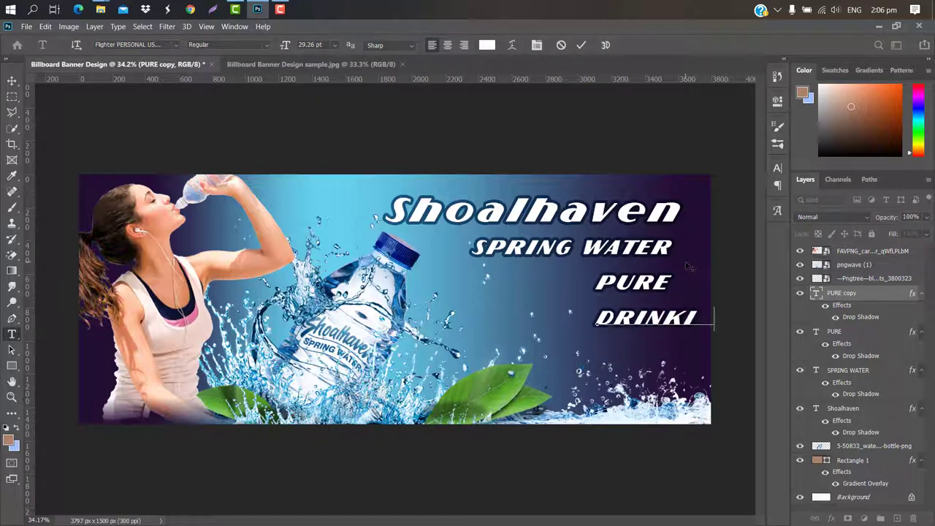
{"action": "left_click", "coordinate": [582, 46]}
{"action": "key", "text": "ctrl+t"}
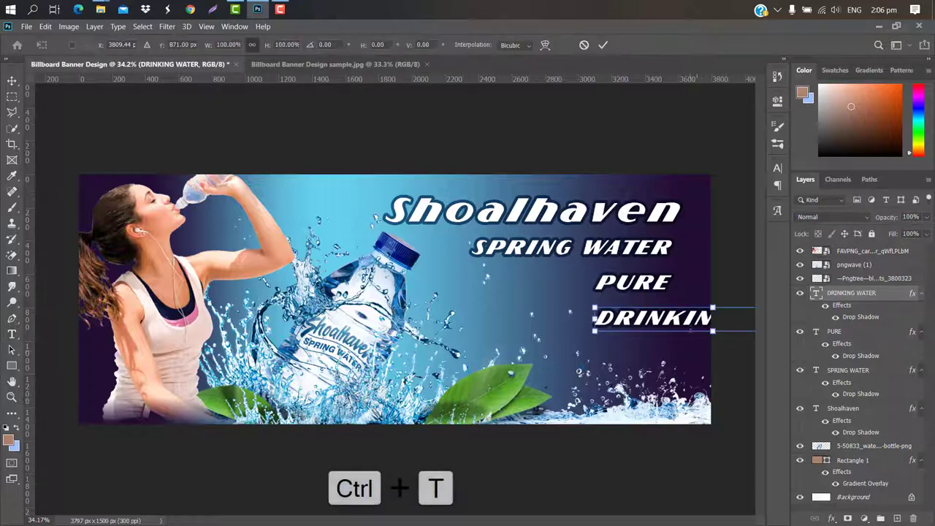
{"action": "left_click_drag", "start_coordinate": [671, 328], "coordinate": [539, 333]}
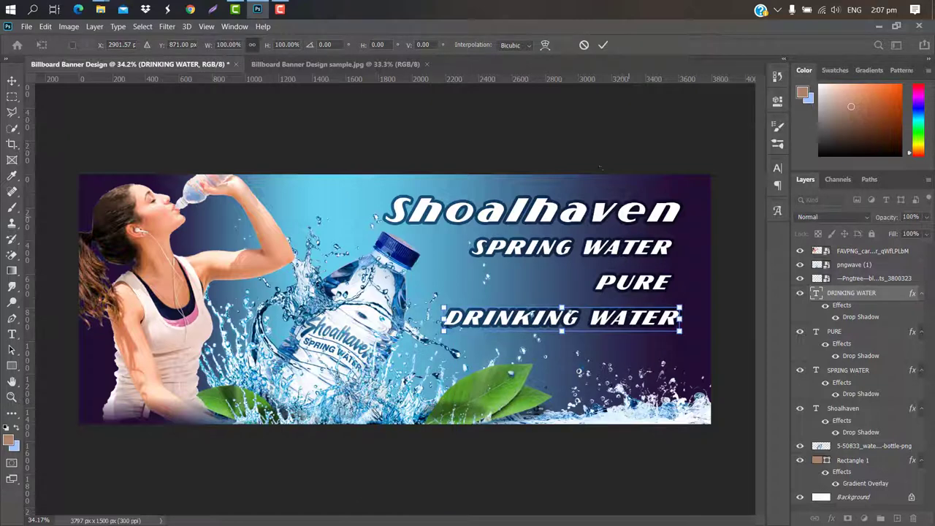
{"action": "left_click", "coordinate": [604, 45]}
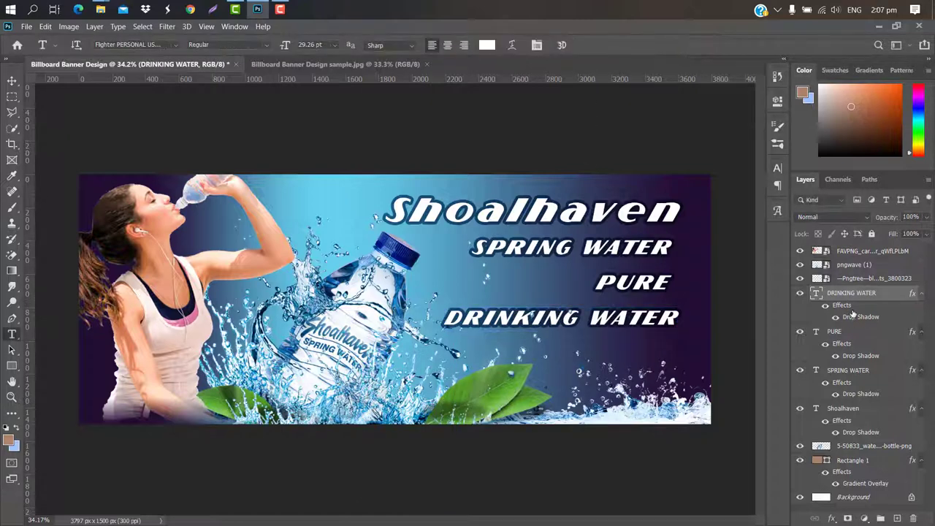
- Shrink PURE and DRINKING WATER together to about 73% and move them lower
{"action": "left_click", "coordinate": [857, 331], "text": "shift"}
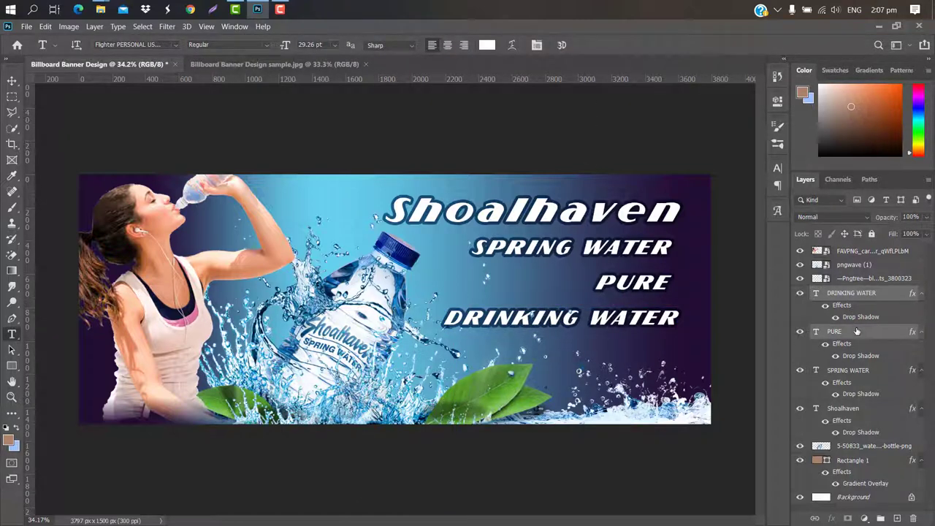
{"action": "key", "text": "ctrl+t"}
{"action": "mouse_move", "coordinate": [605, 292]}
{"action": "left_mouse_down"}
{"action": "mouse_move", "coordinate": [605, 339]}
{"action": "mouse_move", "coordinate": [610, 302]}
{"action": "left_mouse_up"}
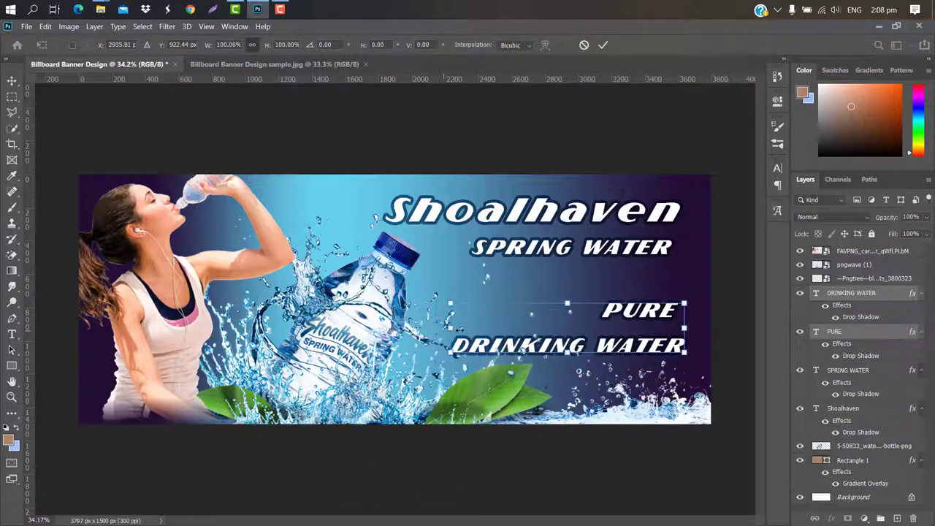
{"action": "left_click_drag", "start_coordinate": [451, 328], "coordinate": [509, 326]}
{"action": "left_click", "coordinate": [604, 45]}
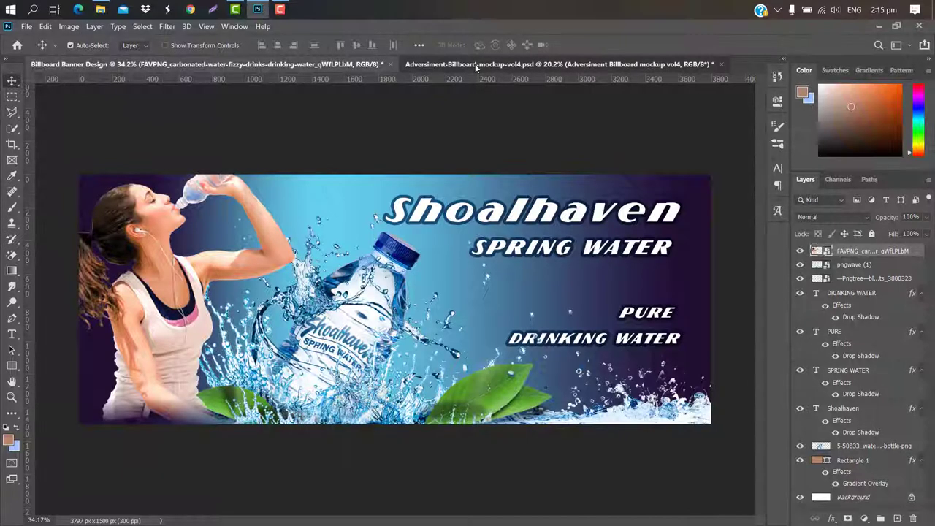
- Switch to the Adversiment-Billboard-mockup-vol4.psd billboard mockup document
{"action": "left_click", "coordinate": [476, 64]}
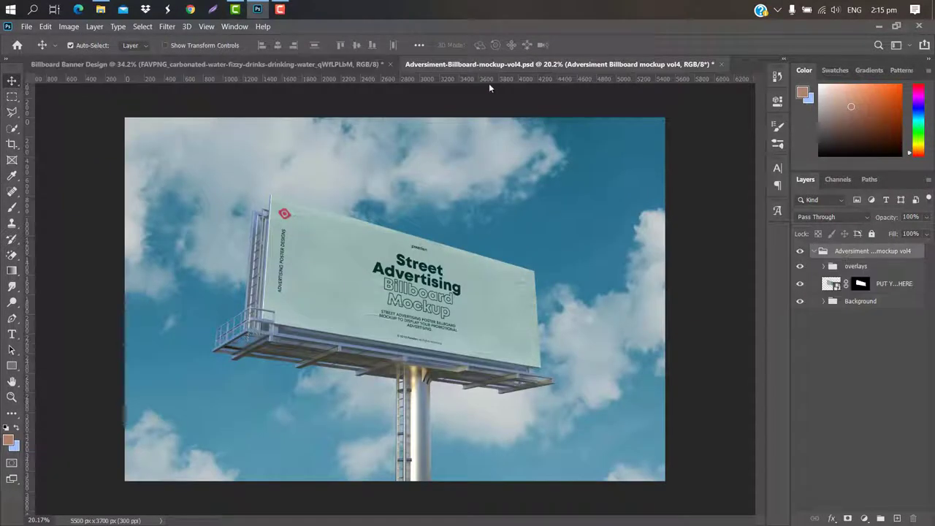
- Open the PUT YOUR DESIGN HERE smart object and drag a merged banner layer to design12.psb
{"action": "double_click", "coordinate": [831, 283]}
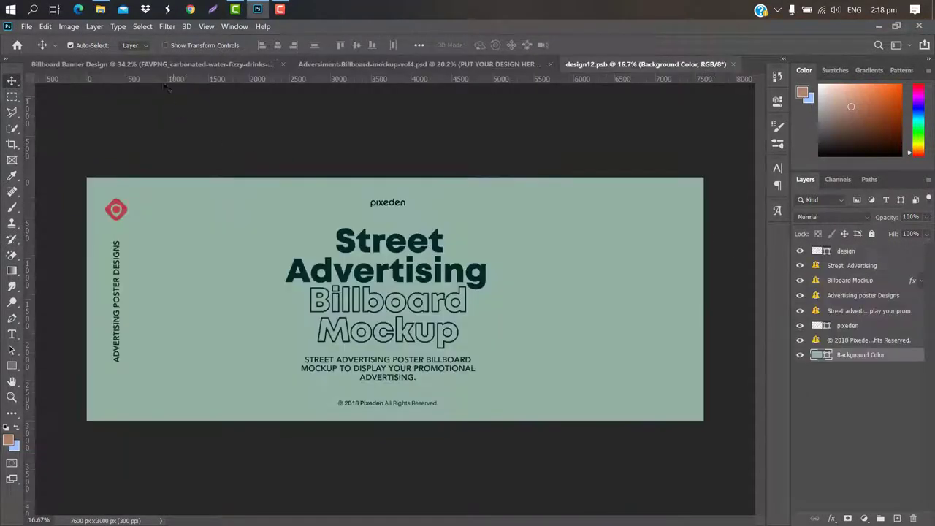
{"action": "left_click", "coordinate": [156, 65]}
{"action": "key", "text": "ctrl+alt+shift+e"}
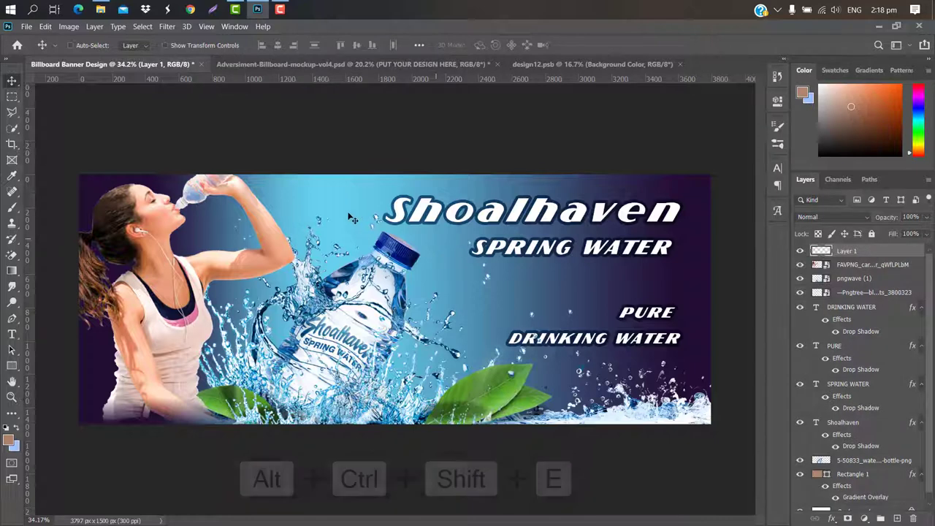
{"action": "mouse_move", "coordinate": [441, 246]}
{"action": "left_mouse_down"}
{"action": "mouse_move", "coordinate": [380, 168]}
{"action": "mouse_move", "coordinate": [553, 67]}
{"action": "left_mouse_up"}
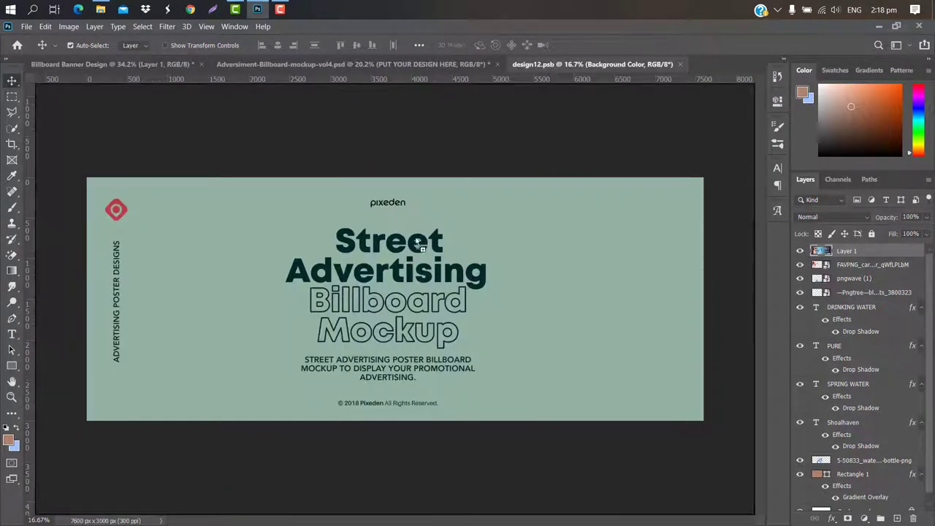
- Place Layer 1 at the top of design12.psb and scale it to 200.16% to fill the canvas
{"action": "left_click_drag", "start_coordinate": [553, 67], "coordinate": [385, 268]}
{"action": "left_click_drag", "start_coordinate": [864, 355], "coordinate": [851, 248]}
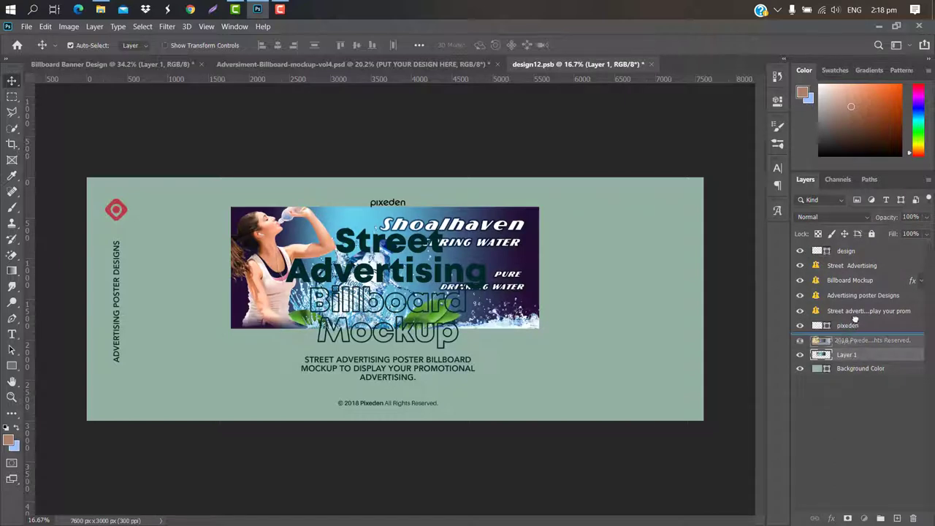
{"action": "key", "text": "ctrl+t"}
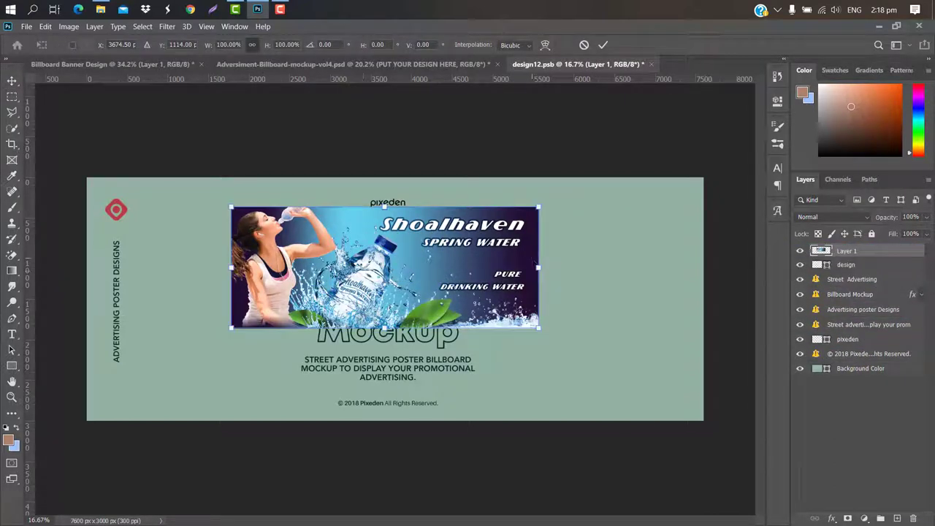
{"action": "mouse_move", "coordinate": [559, 269]}
{"action": "left_mouse_down"}
{"action": "mouse_move", "coordinate": [581, 262]}
{"action": "mouse_move", "coordinate": [694, 278]}
{"action": "mouse_move", "coordinate": [703, 269]}
{"action": "left_mouse_up"}
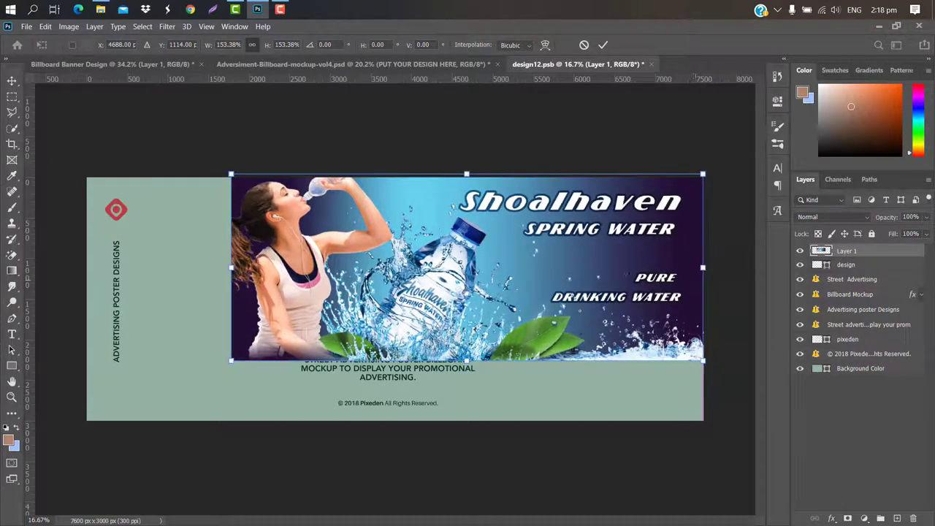
{"action": "left_click_drag", "start_coordinate": [572, 261], "coordinate": [572, 278]}
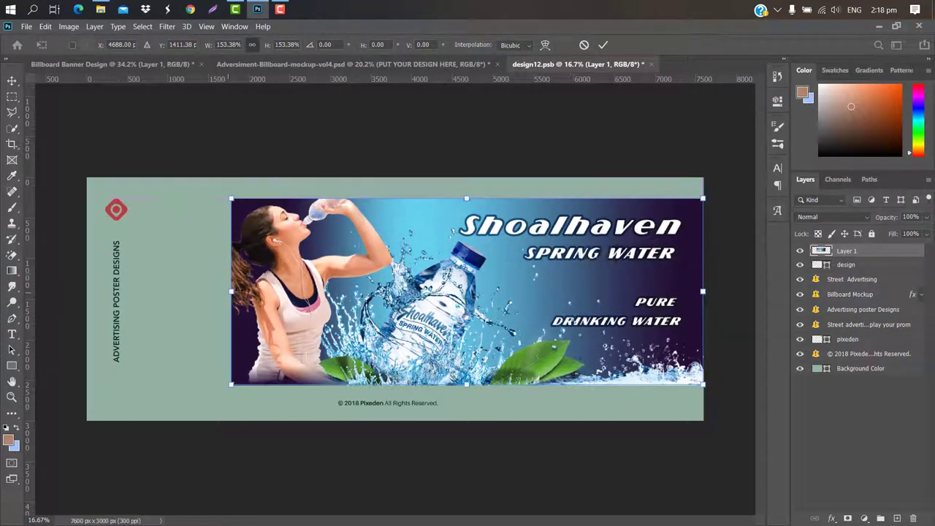
{"action": "left_click_drag", "start_coordinate": [187, 291], "coordinate": [87, 292]}
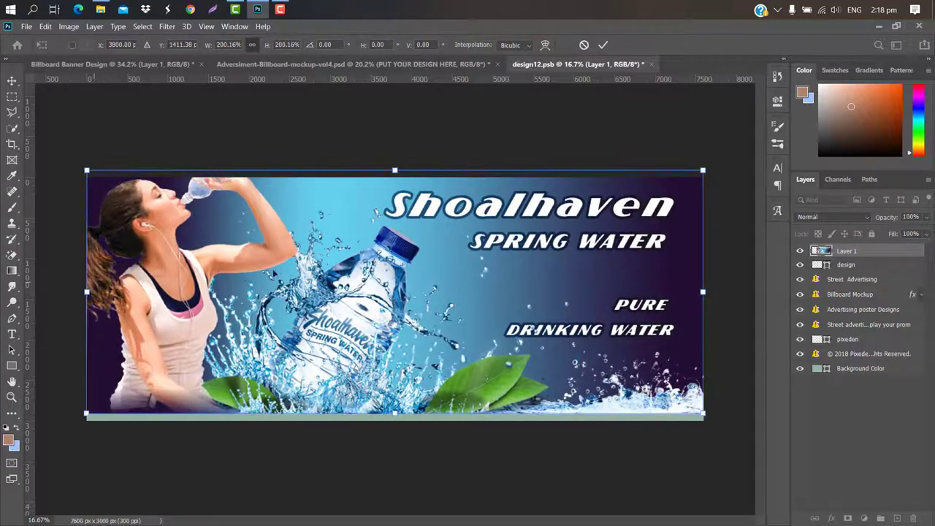
{"action": "left_click_drag", "start_coordinate": [382, 252], "coordinate": [381, 259]}
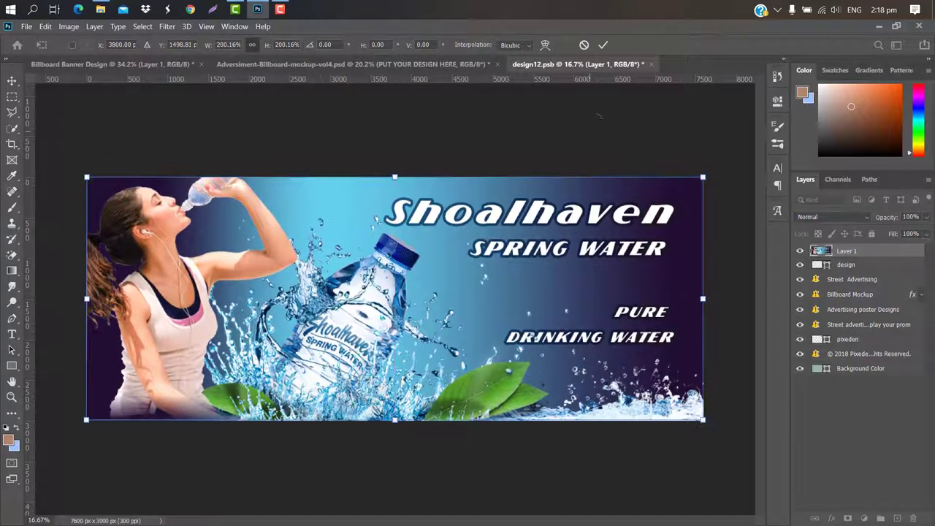
{"action": "left_click", "coordinate": [604, 45]}
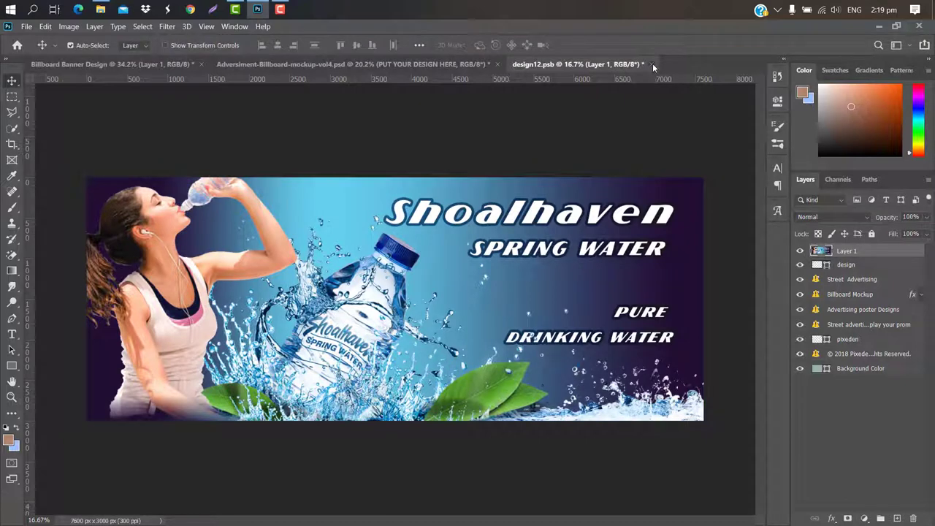
- Close design12.psb, saving the changes
{"action": "left_click", "coordinate": [651, 64]}
{"action": "left_click", "coordinate": [433, 223]}
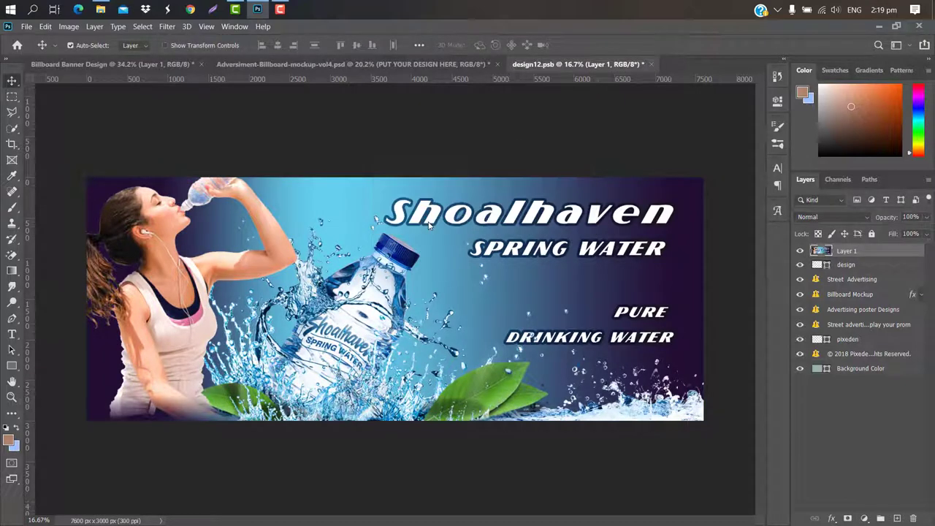